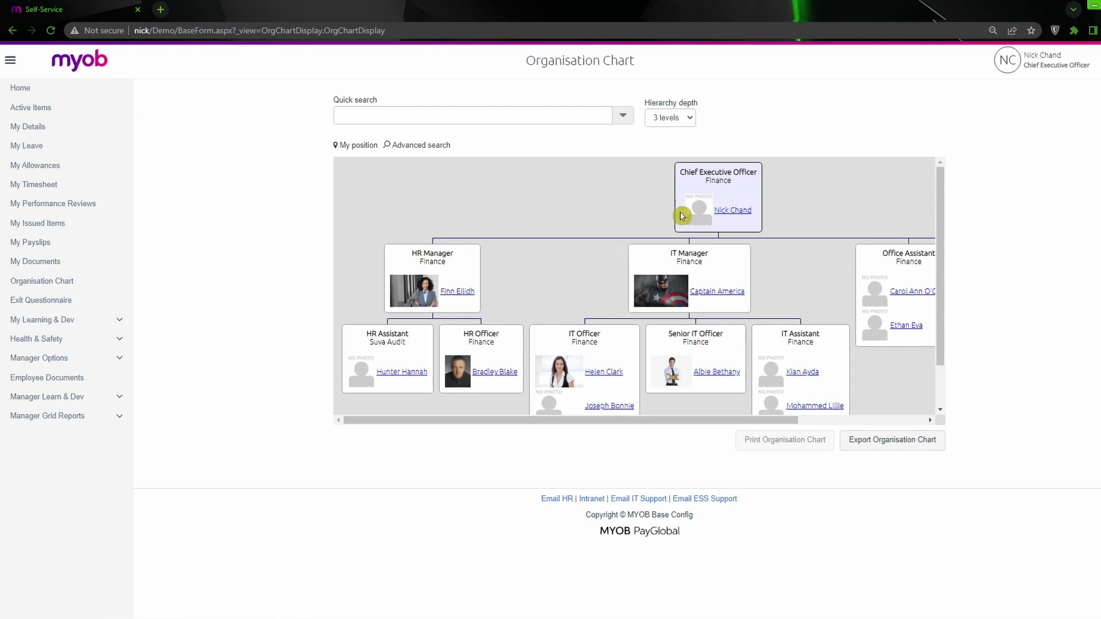
# - Rename the NickFury.jpg image on the desktop as E050Photo.jpg
pyautogui.click(1094, 5)
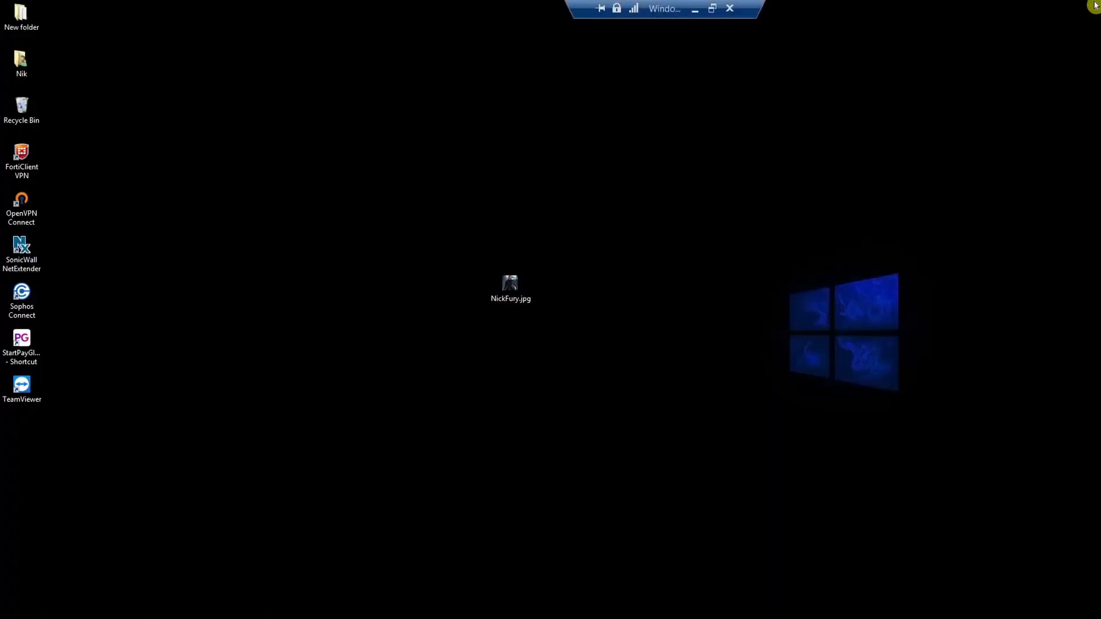
pyautogui.click(505, 301)
pyautogui.click(576, 344)
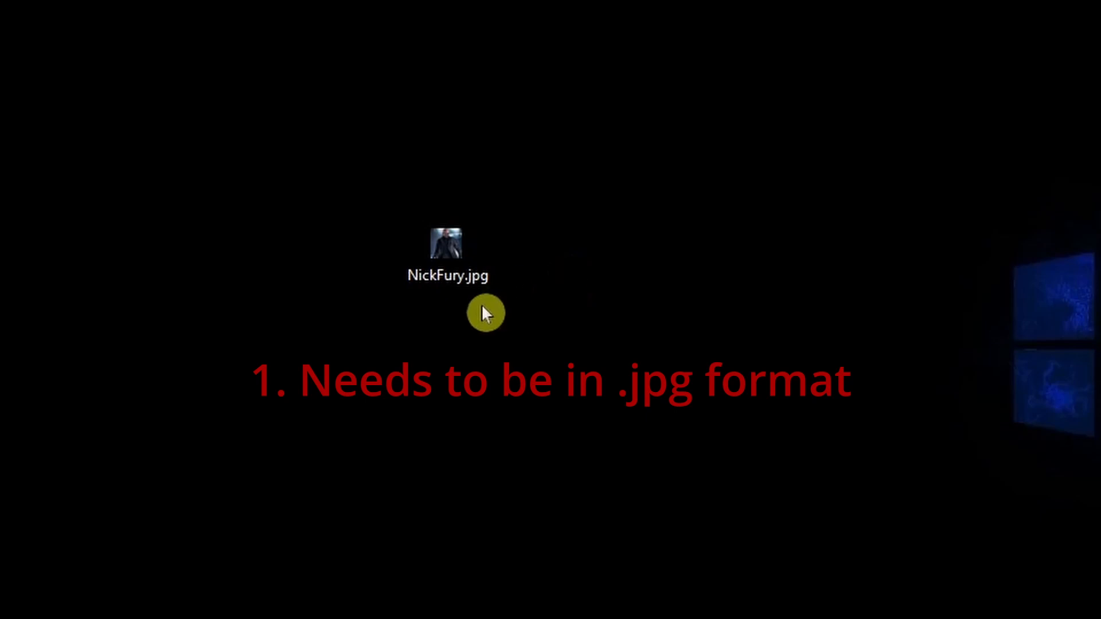
pyautogui.click(426, 256)
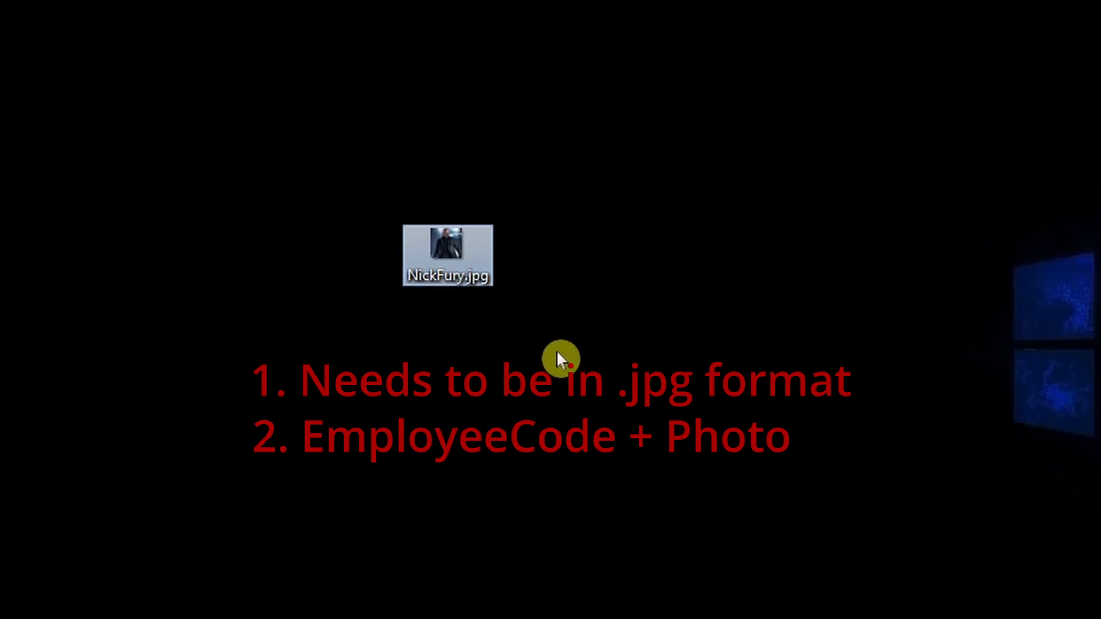
pyautogui.press('F2')
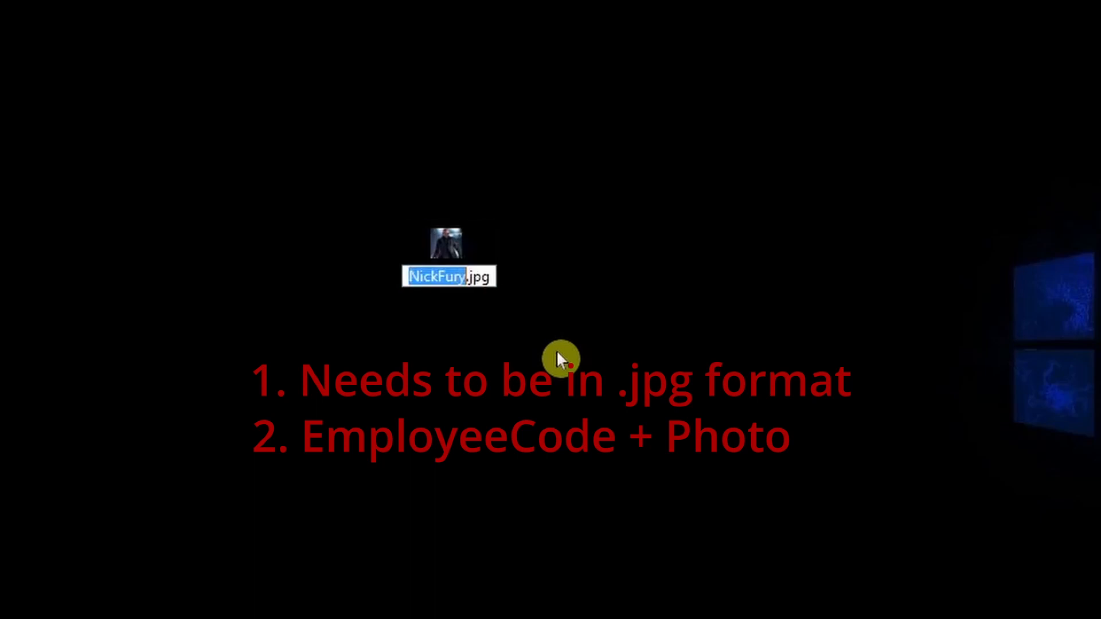
pyautogui.write('E050')
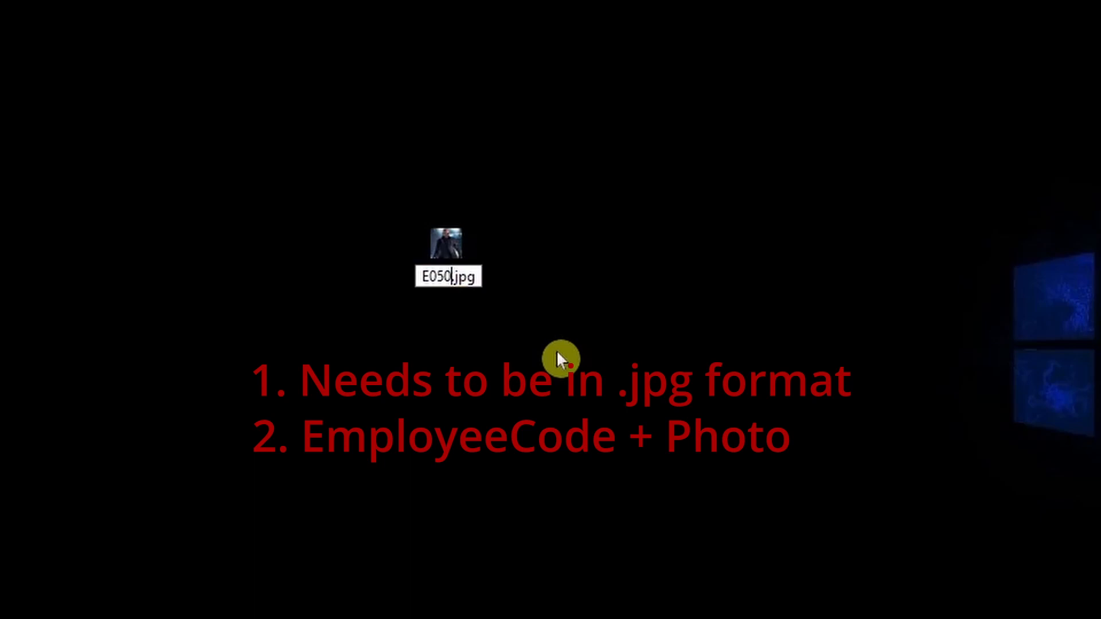
pyautogui.write('Photo')
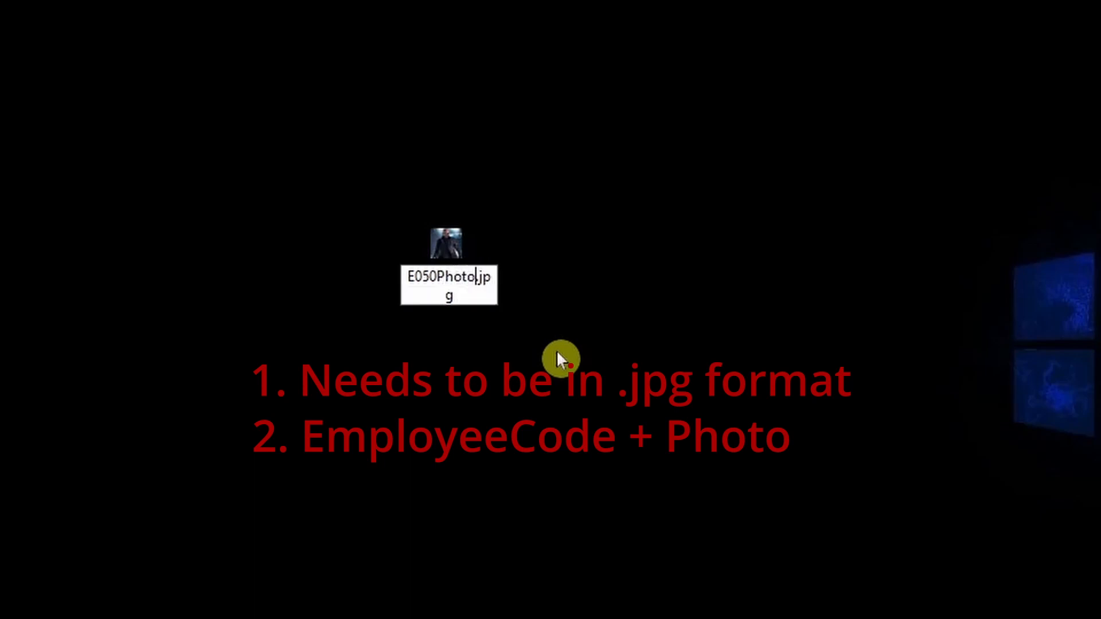
pyautogui.press('Return')
pyautogui.click(491, 302)
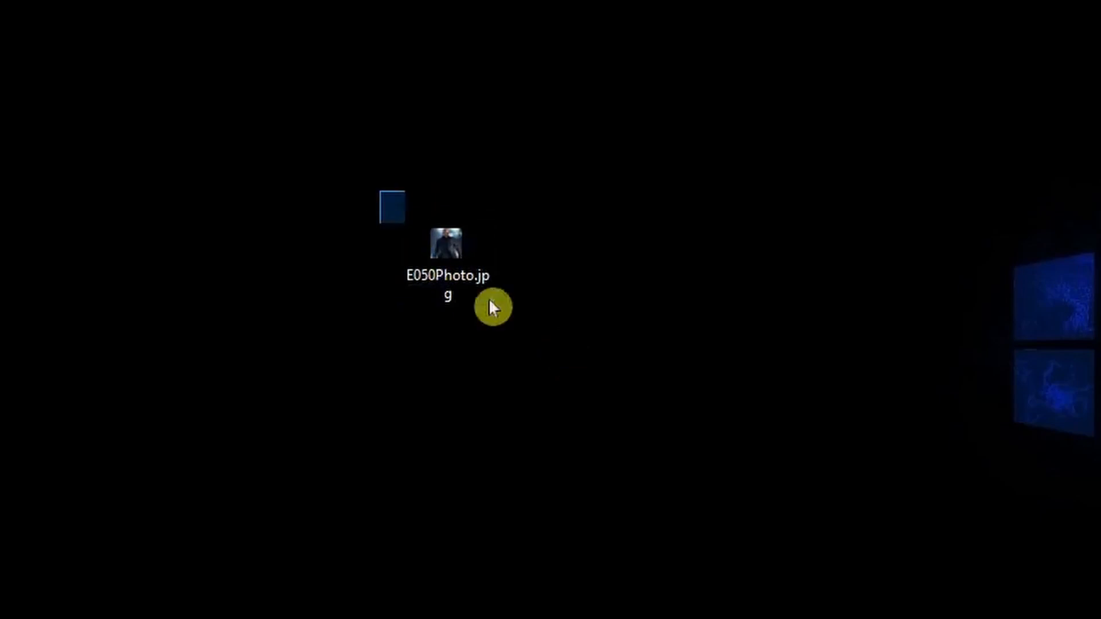
pyautogui.moveTo(491, 307); pyautogui.dragTo(528, 320)
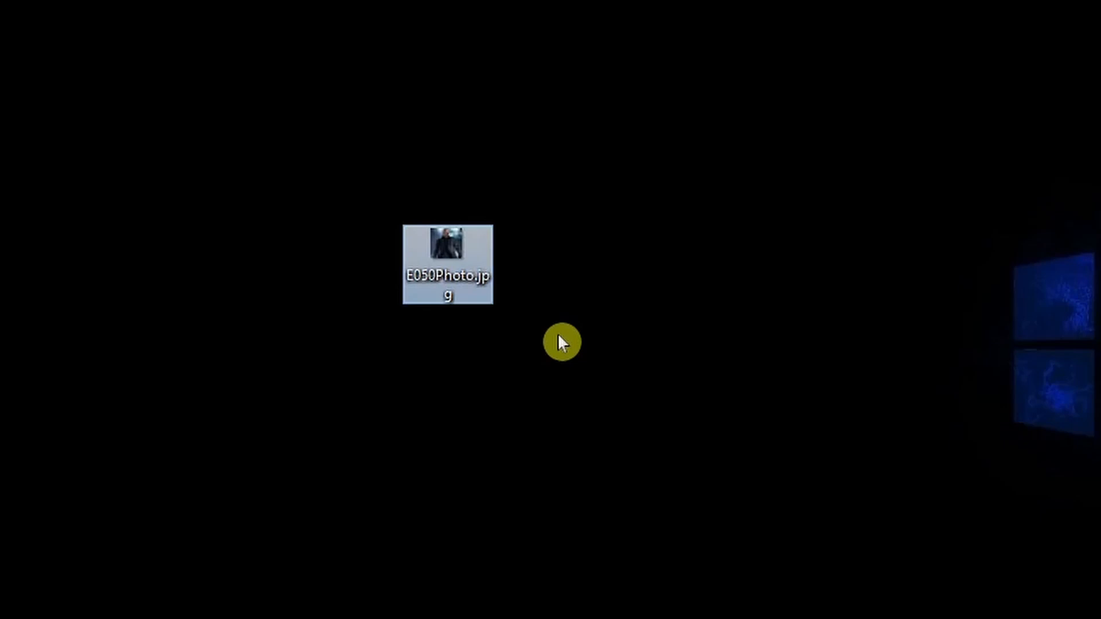
pyautogui.click(558, 336)
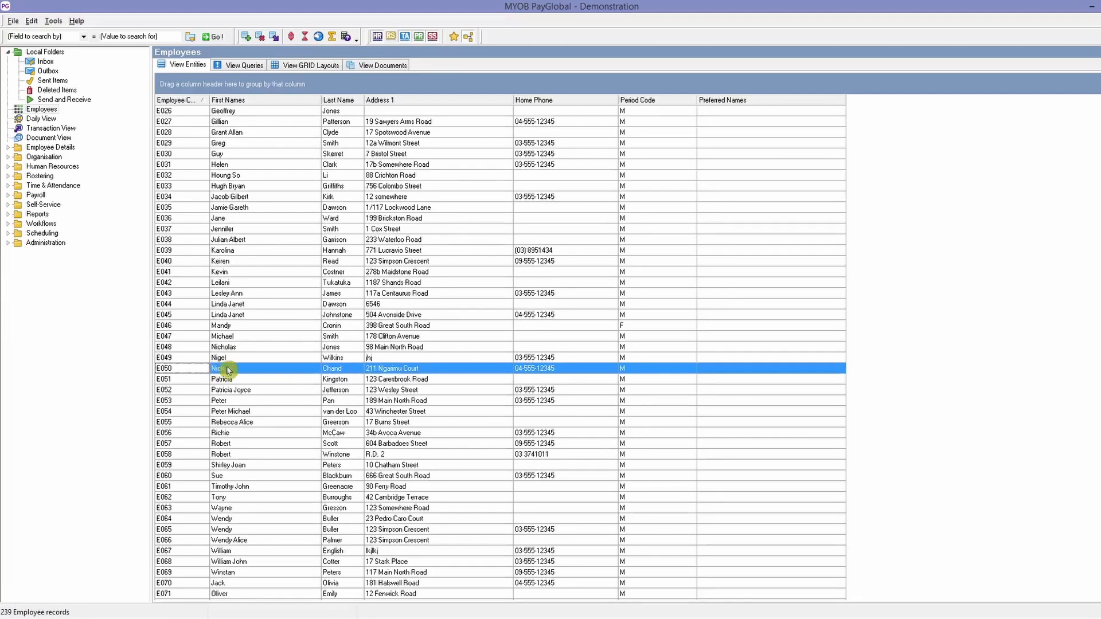
# - In MYOB PayGlobal, open the record of the employee whose code matches the photo's file name and show its documents
pyautogui.doubleClick(191, 371)
pyautogui.doubleClick(193, 375)
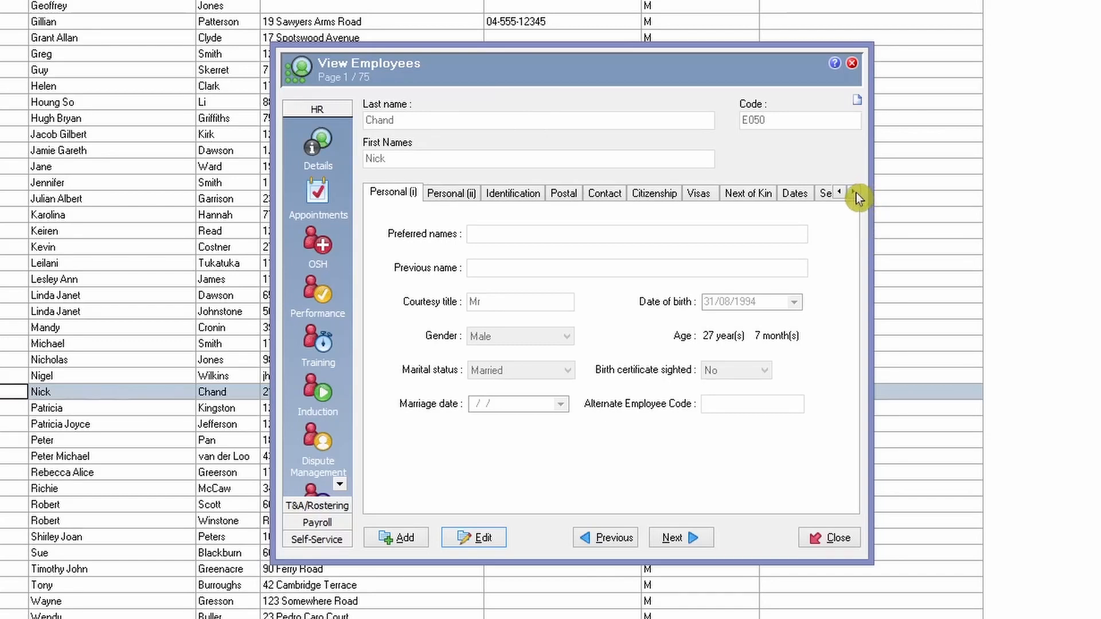
pyautogui.click(855, 192)
pyautogui.click(855, 192)
pyautogui.click(854, 192)
pyautogui.click(855, 193)
pyautogui.click(855, 192)
pyautogui.click(855, 192)
pyautogui.click(855, 192)
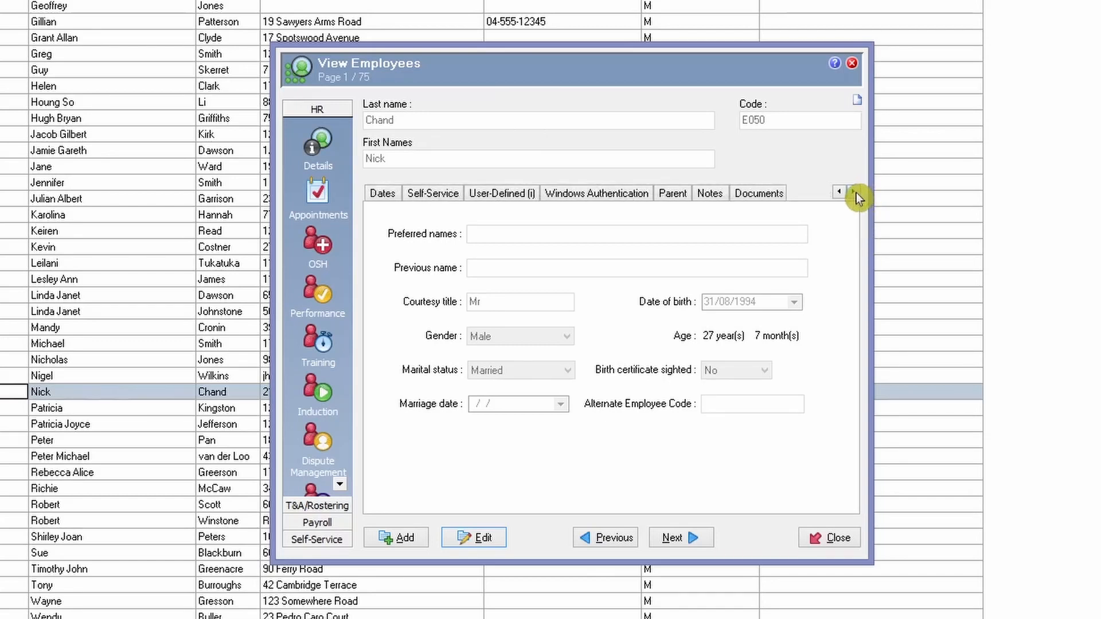
pyautogui.click(758, 193)
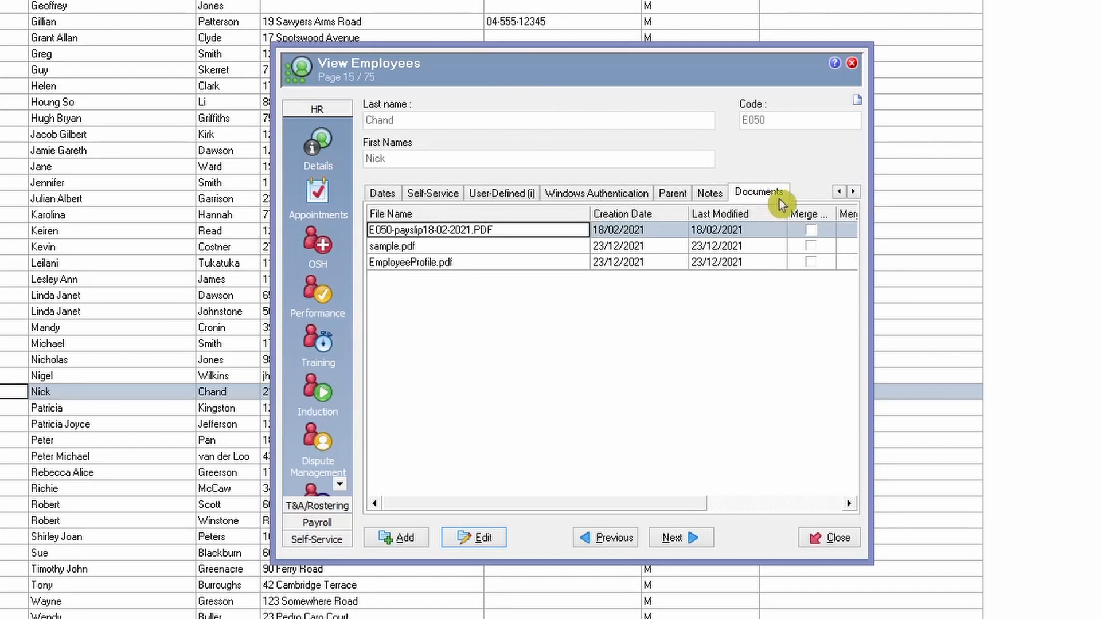
# - Start editing the employee record and add E050Photo.jpg from the Desktop as a new document
pyautogui.click(480, 539)
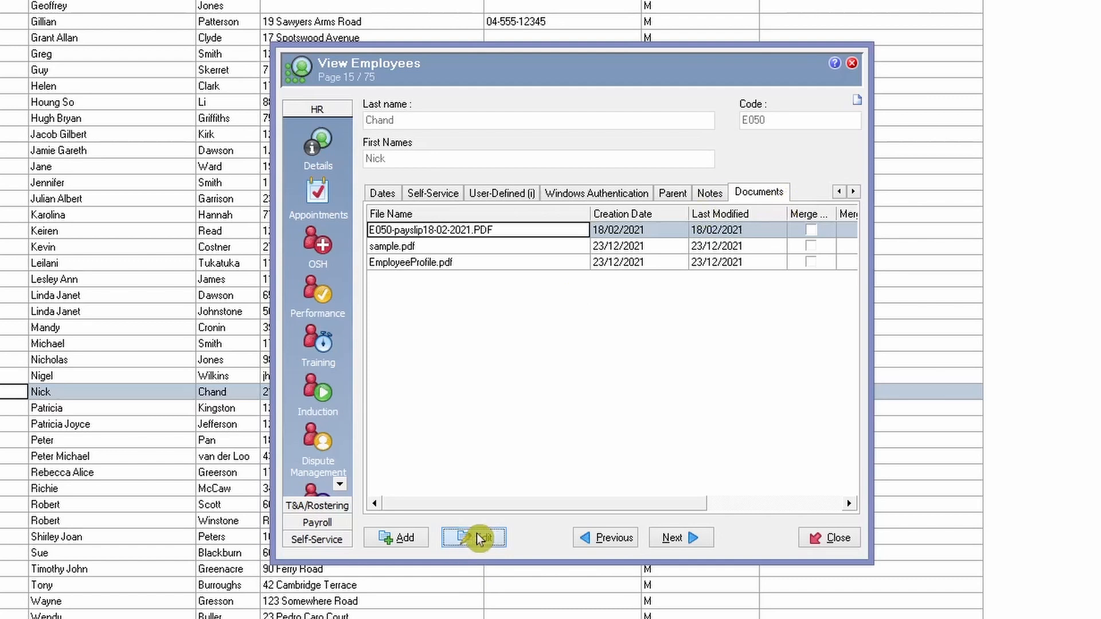
pyautogui.rightClick(494, 305)
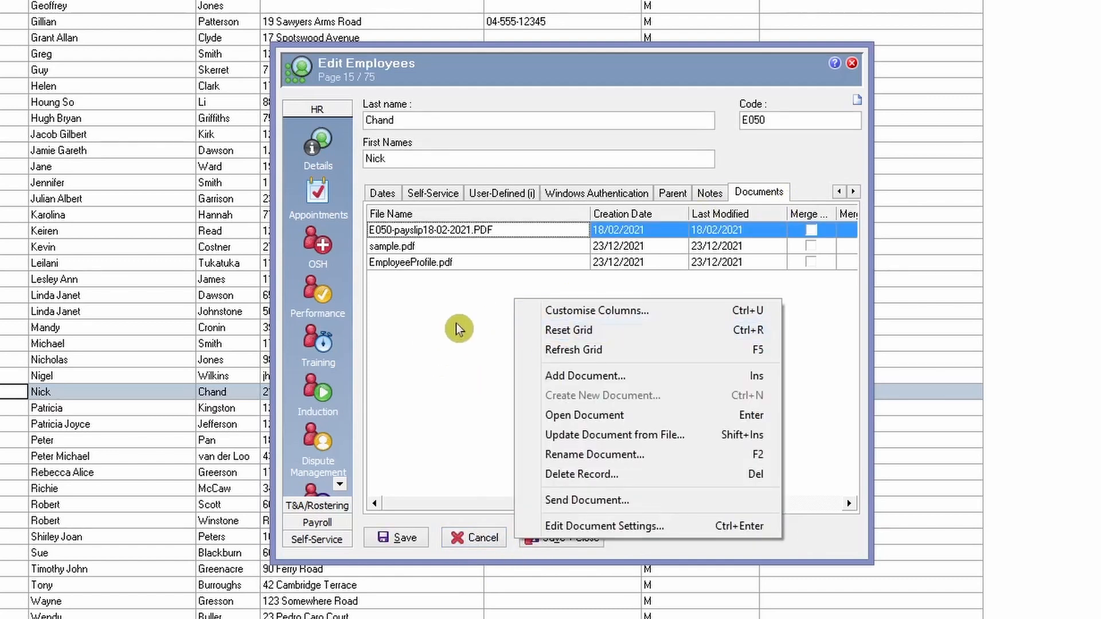
pyautogui.click(638, 386)
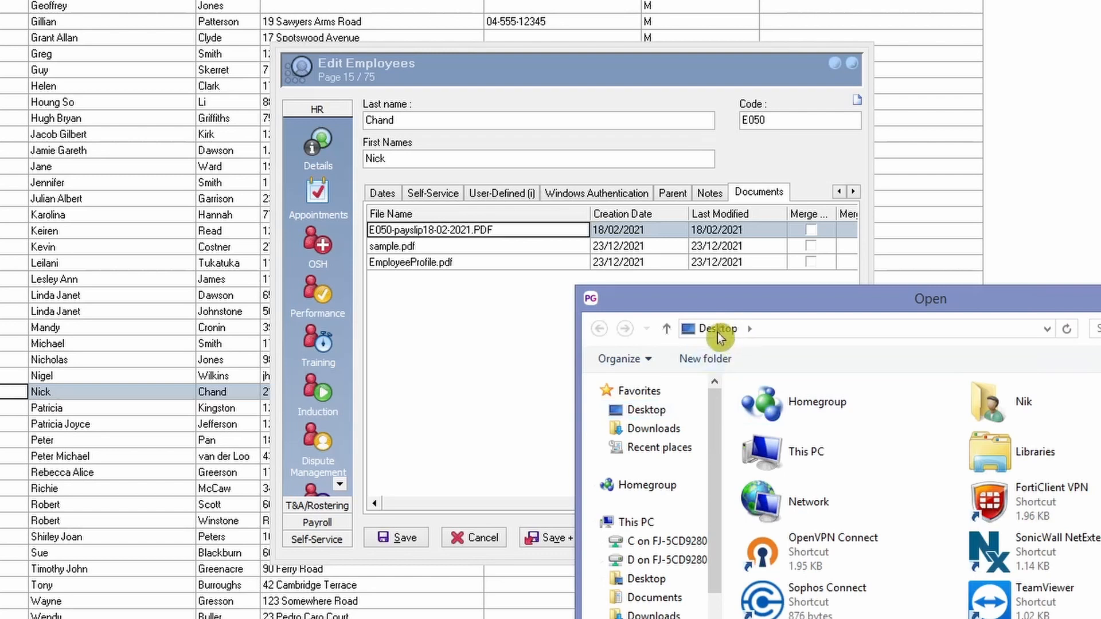
pyautogui.scroll(-1, 921, 496)
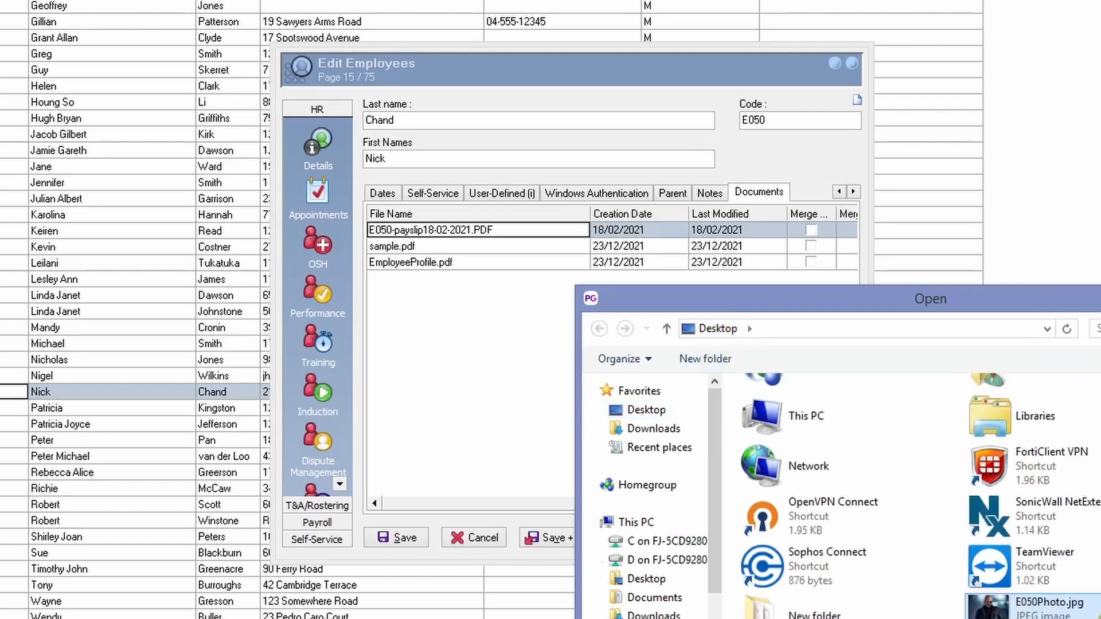
pyautogui.scroll(1, 1099, 616)
pyautogui.press('Return')
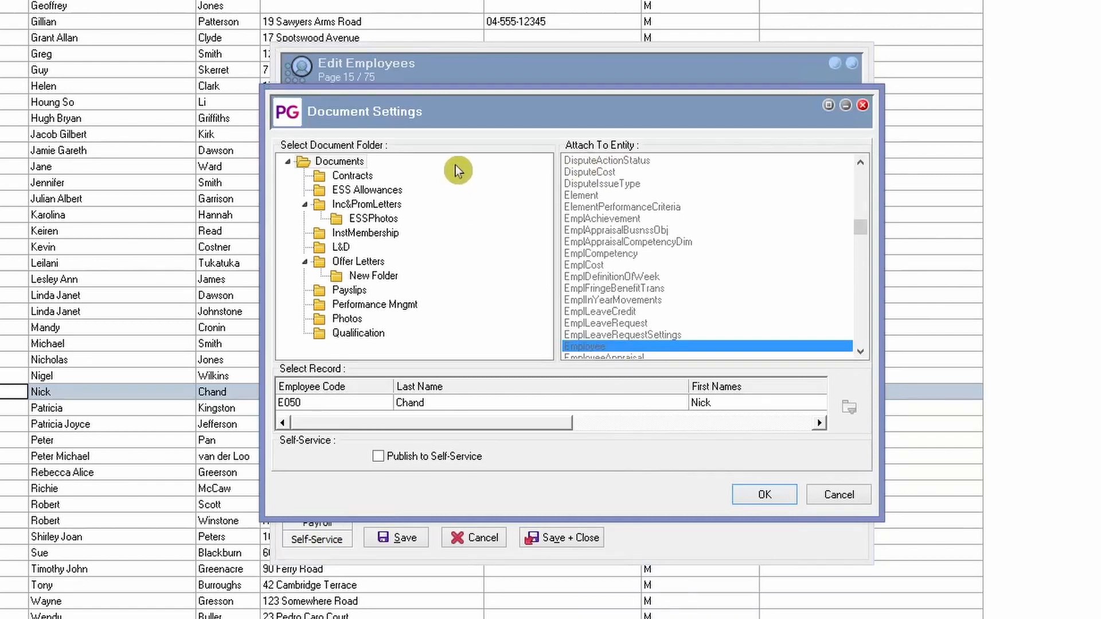
# - File the photo in the ESSPhotos folder with publishing to Self-Service enabled, and save and close the employee record
pyautogui.click(374, 223)
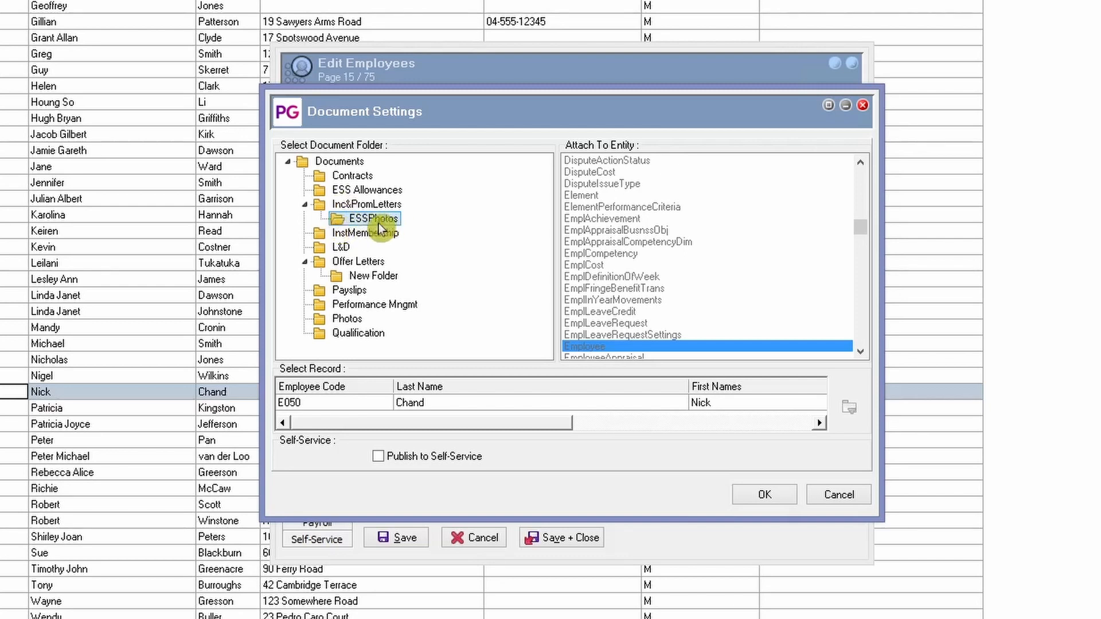
pyautogui.click(398, 463)
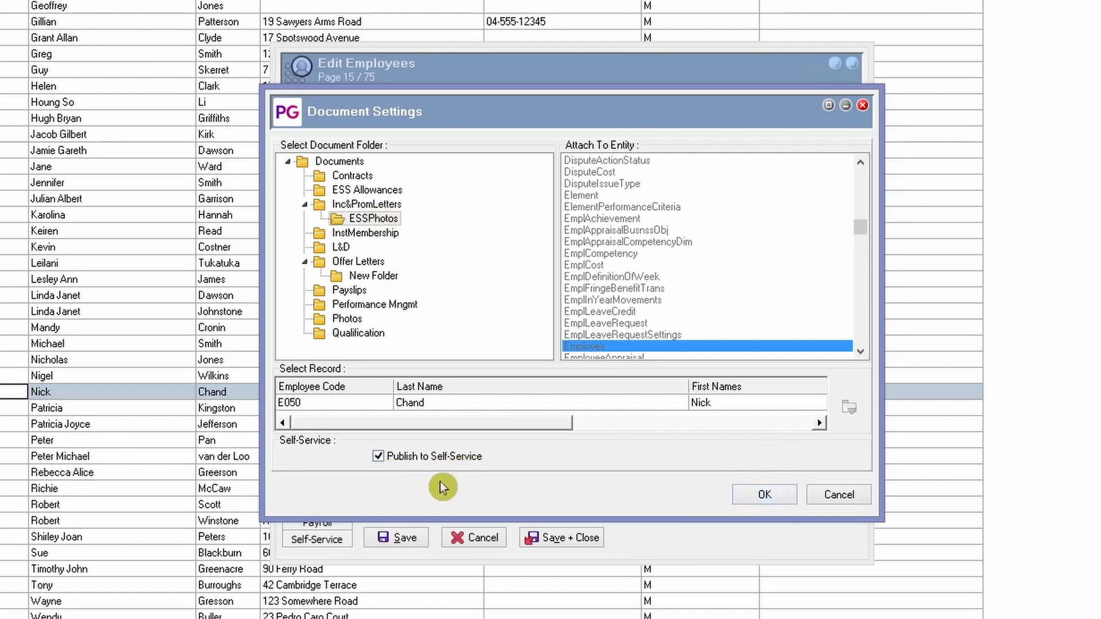
pyautogui.click(768, 497)
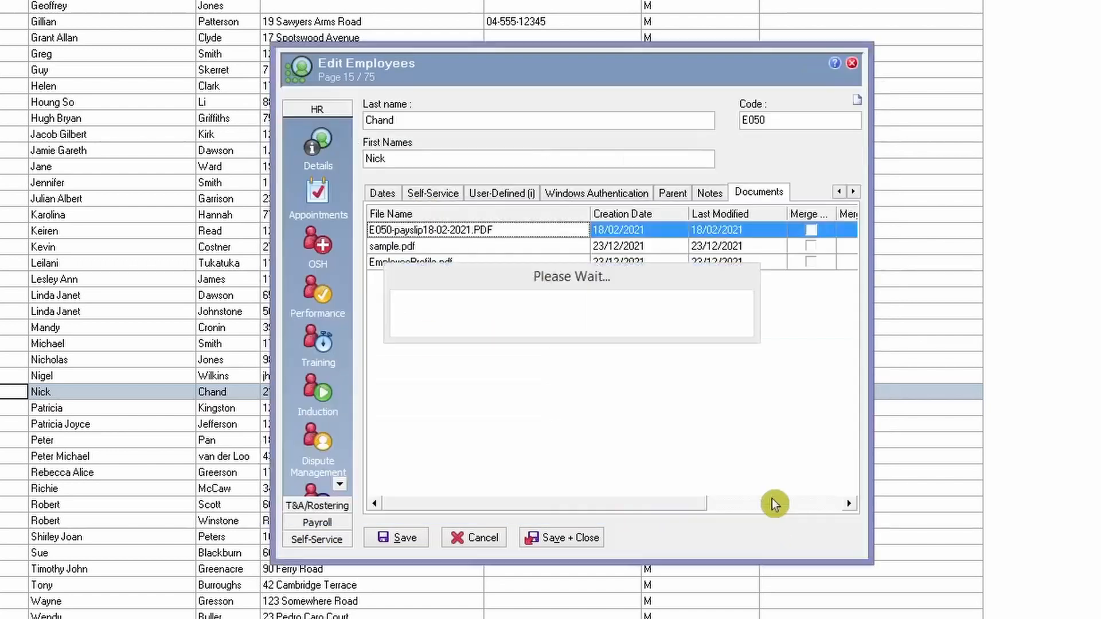
pyautogui.click(453, 280)
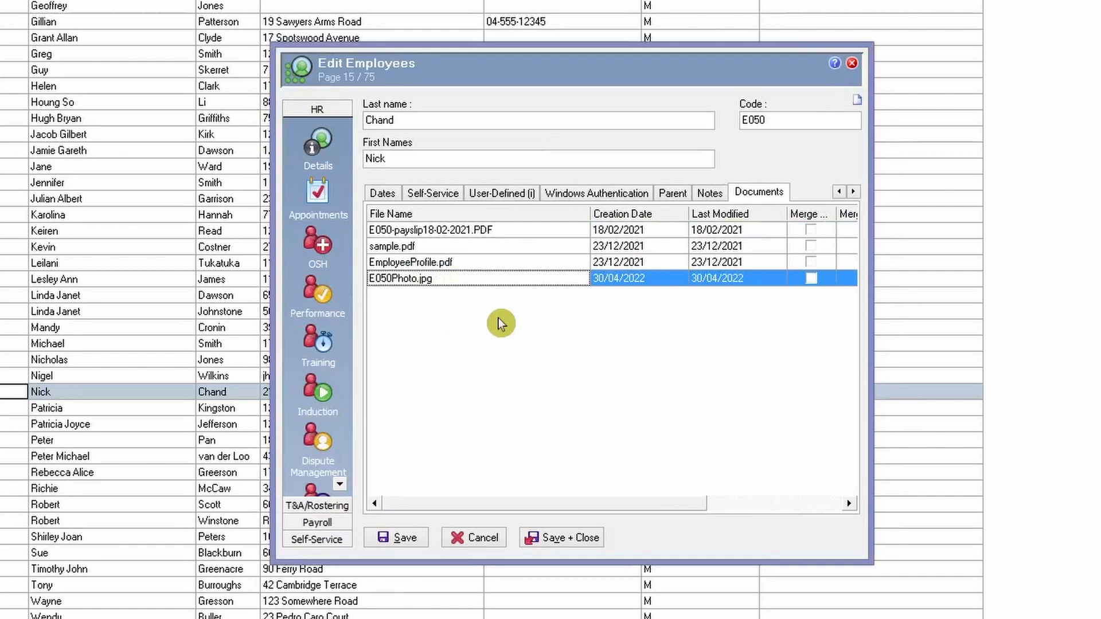
pyautogui.click(562, 549)
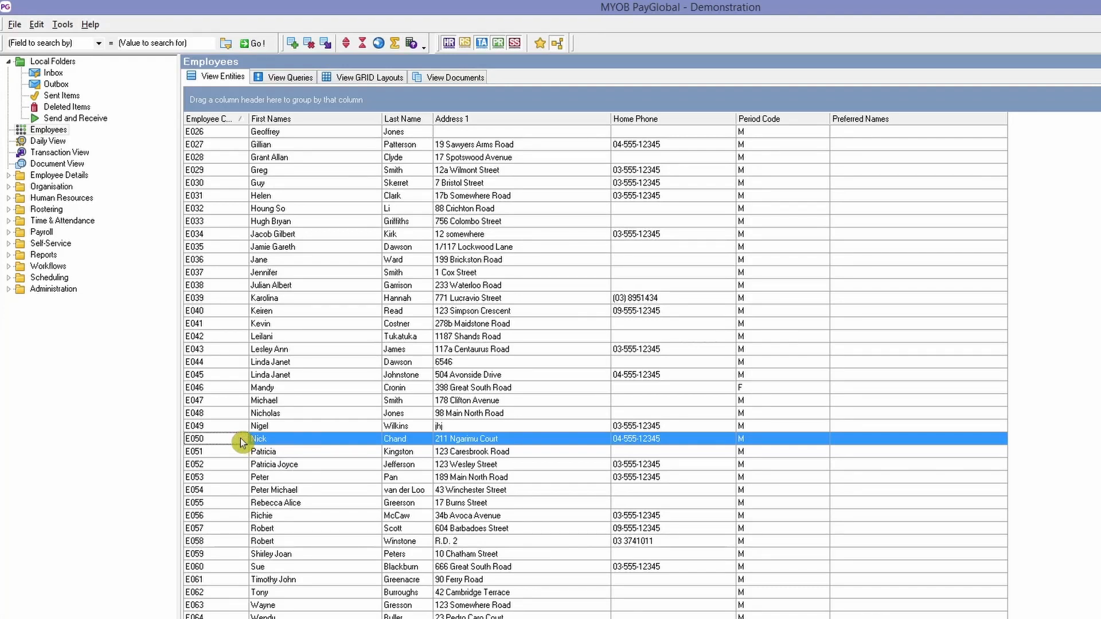
# - Open the Document View and browse the employee photos stored in the ESSPhotos folder
pyautogui.click(62, 164)
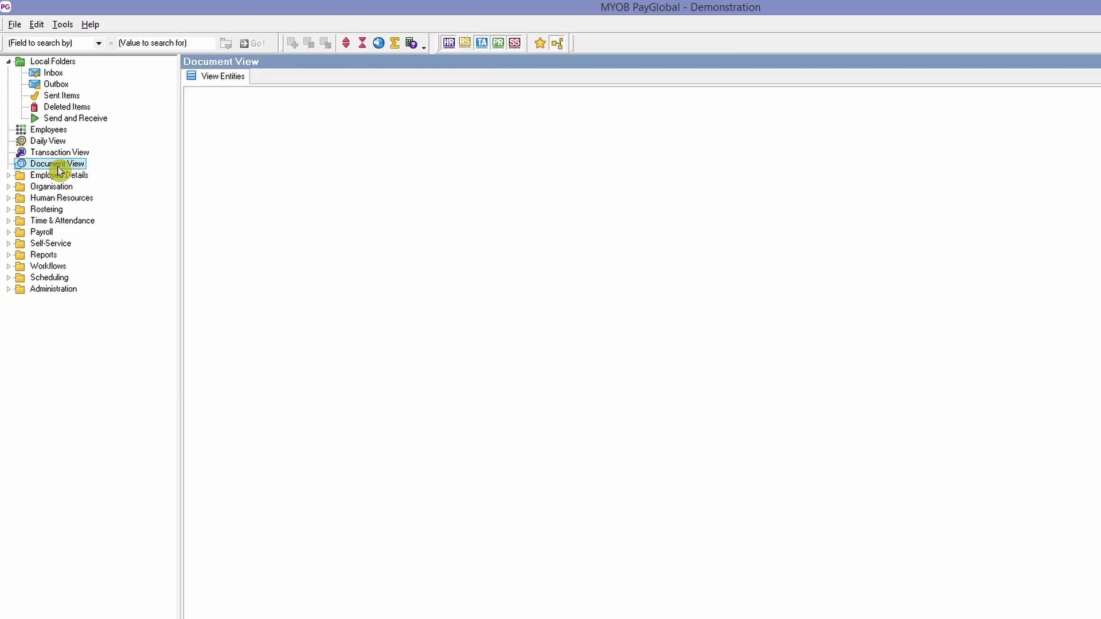
pyautogui.doubleClick(57, 164)
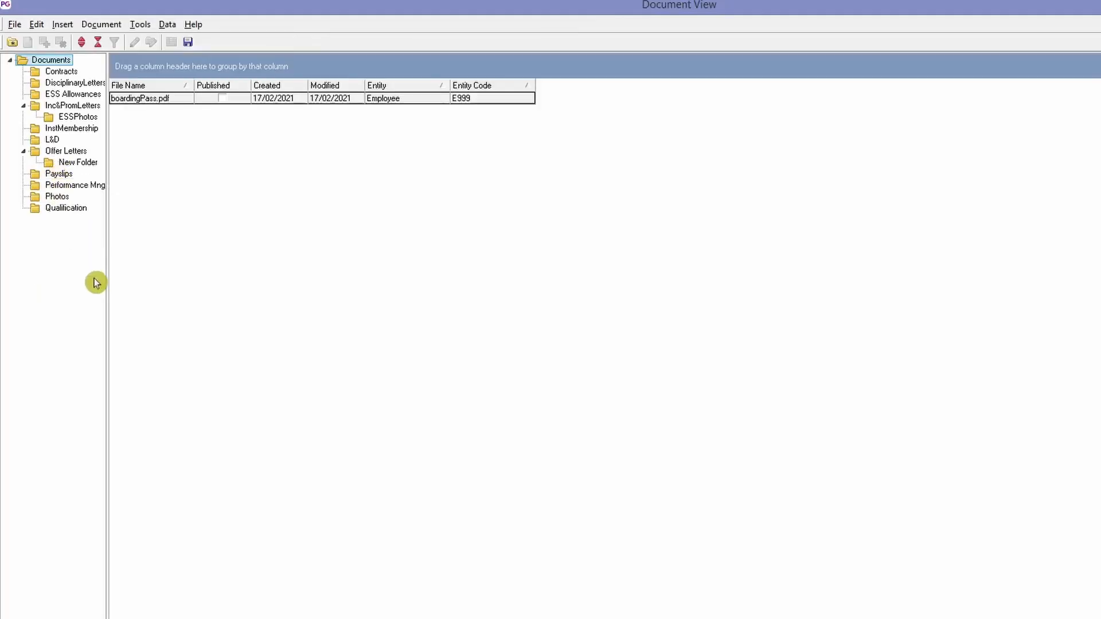
pyautogui.click(74, 117)
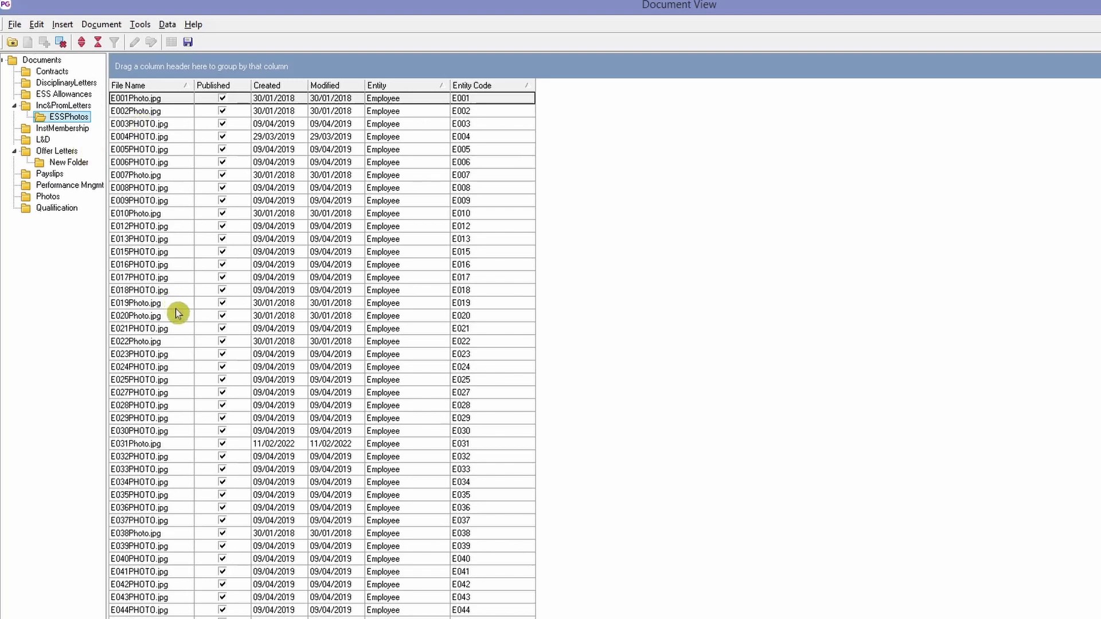
pyautogui.click(196, 304)
pyautogui.scroll(-1, 193, 309)
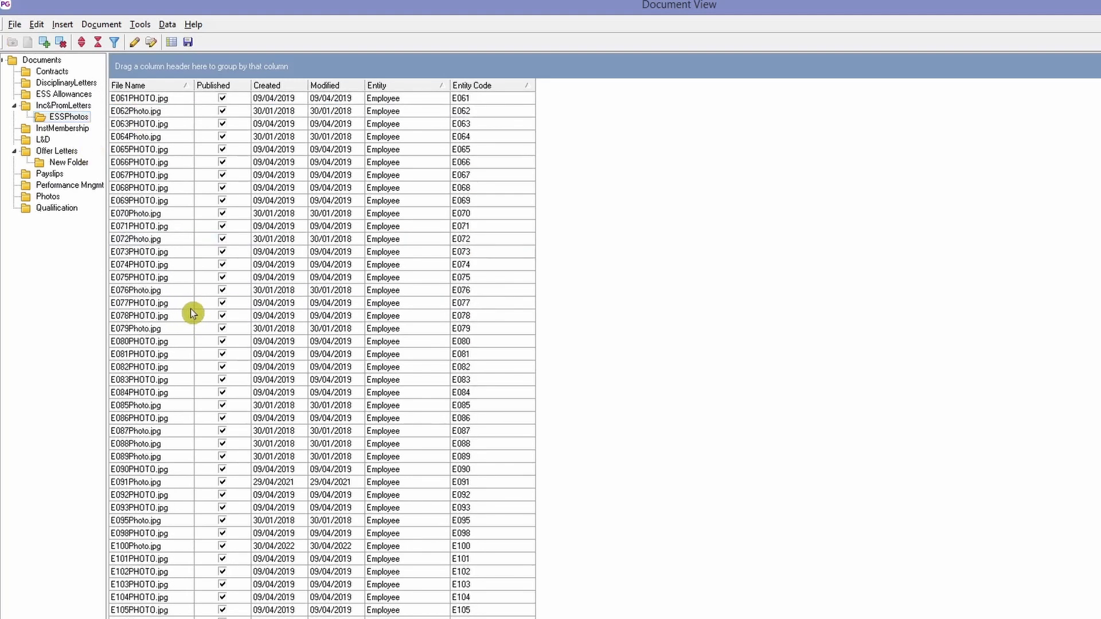
pyautogui.scroll(6, 193, 313)
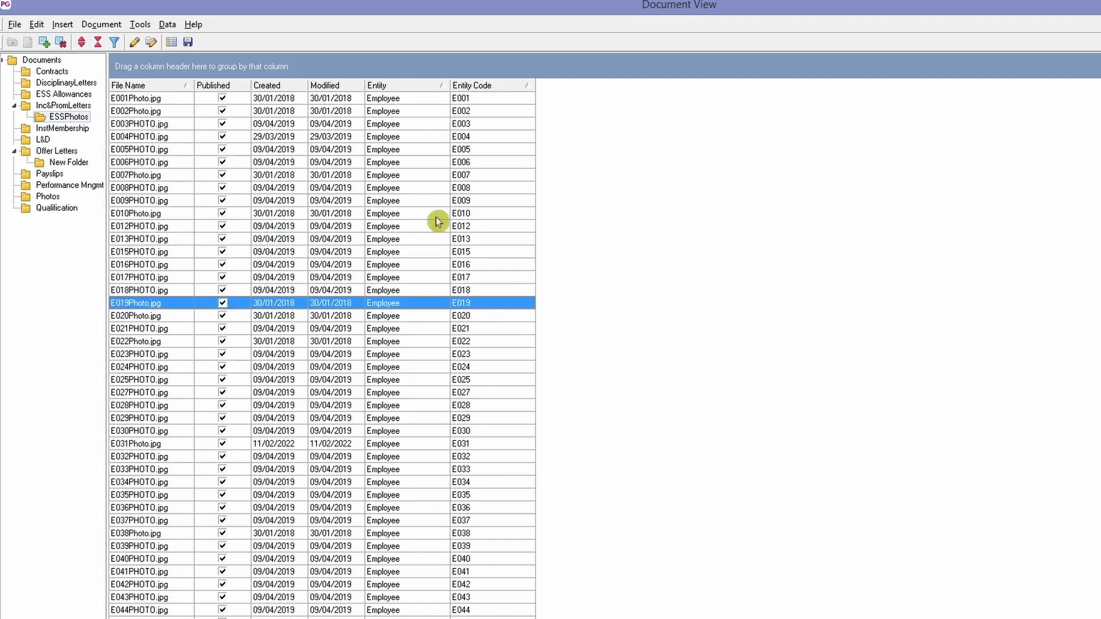
# - Add E050Photo.jpg from the Desktop as a new document in the ESSPhotos folder
pyautogui.rightClick(550, 205)
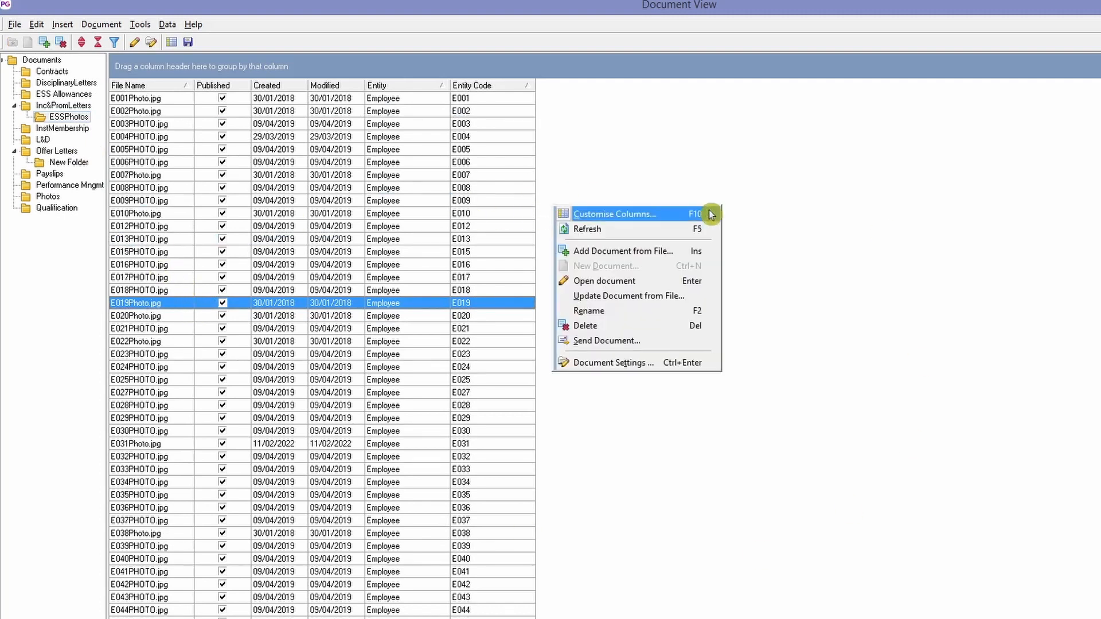
pyautogui.click(683, 260)
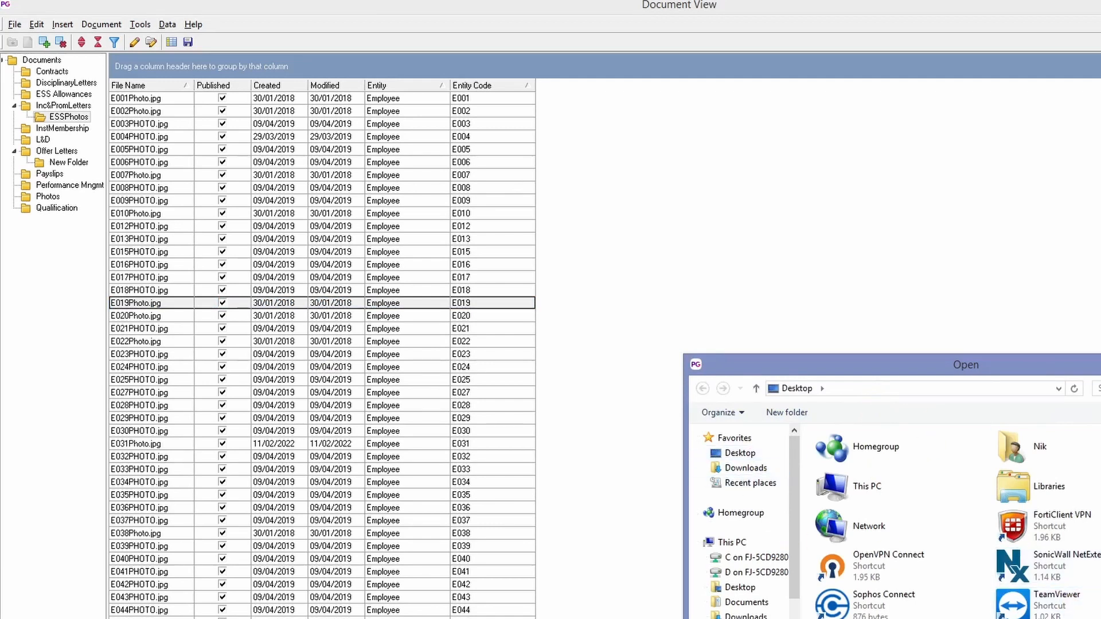
pyautogui.scroll(-1, 1027, 608)
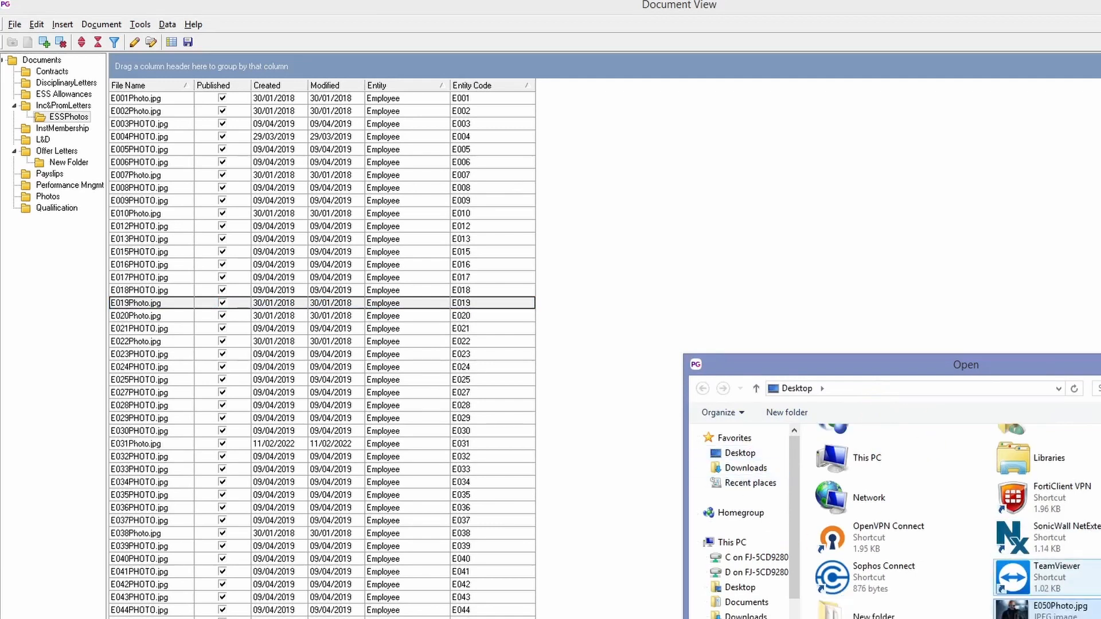
pyautogui.doubleClick(1095, 615)
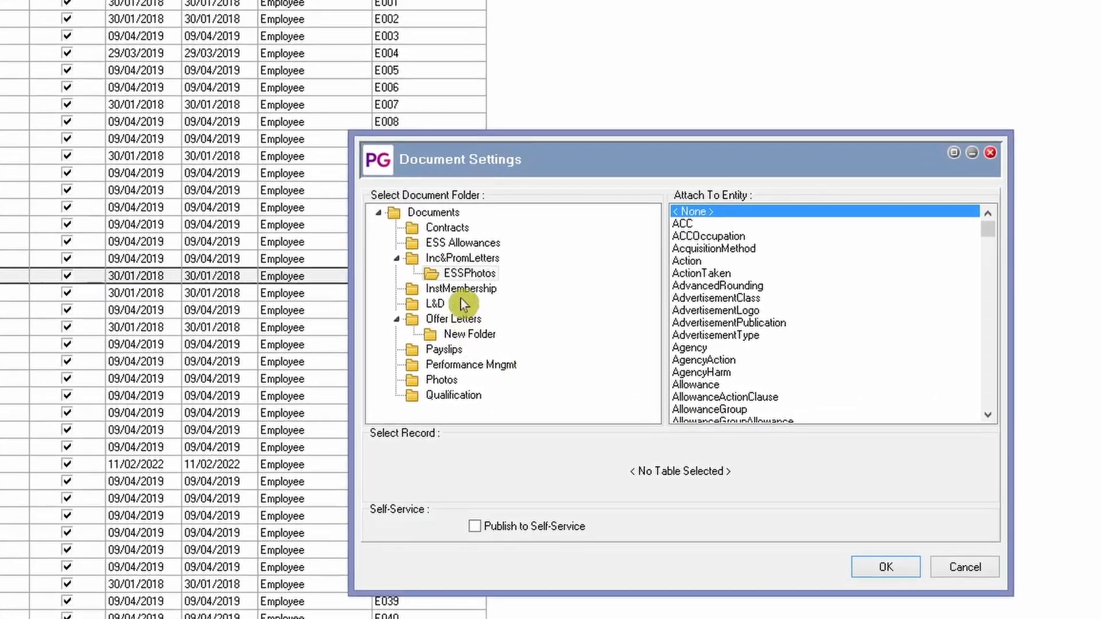
# - Choose ESSPhotos as the document folder and Employee as the entity to attach the photo to
pyautogui.click(474, 279)
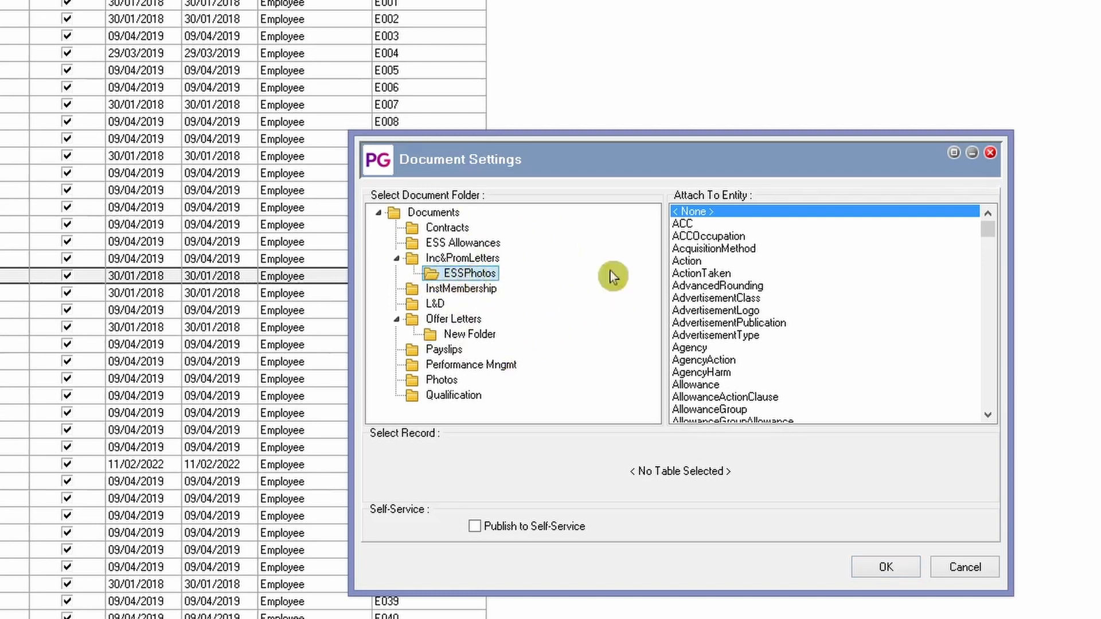
pyautogui.click(730, 212)
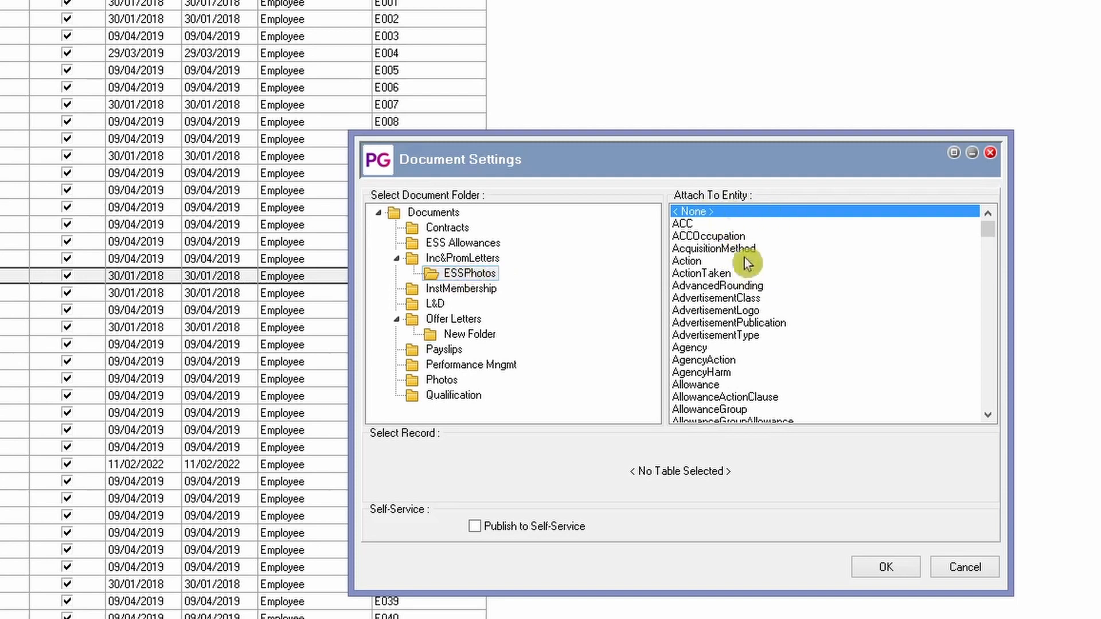
pyautogui.click(723, 239)
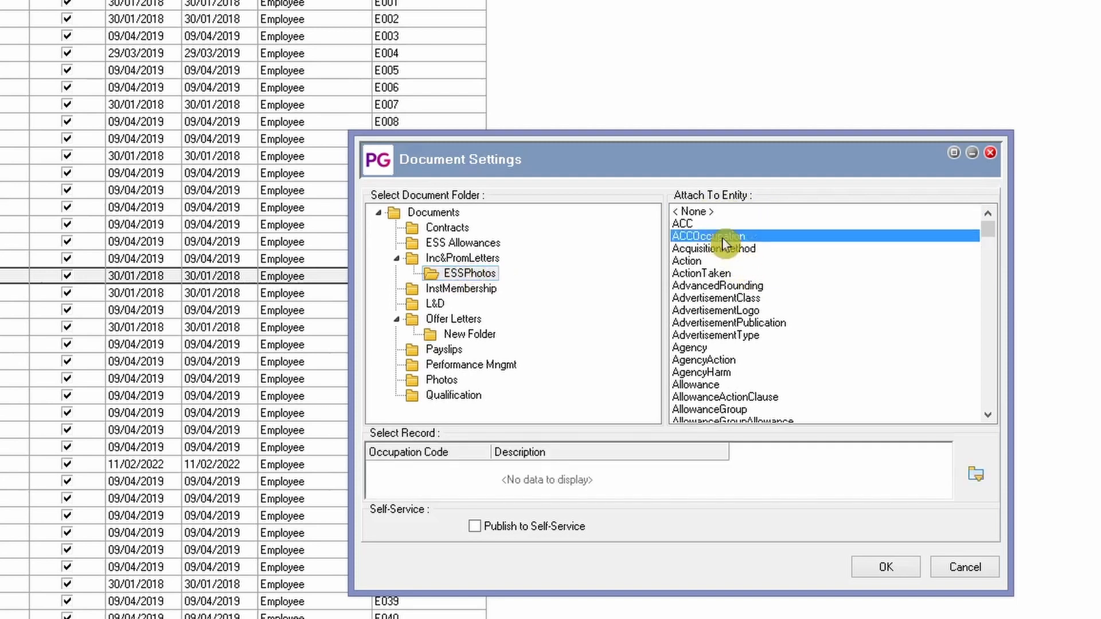
pyautogui.write('em')
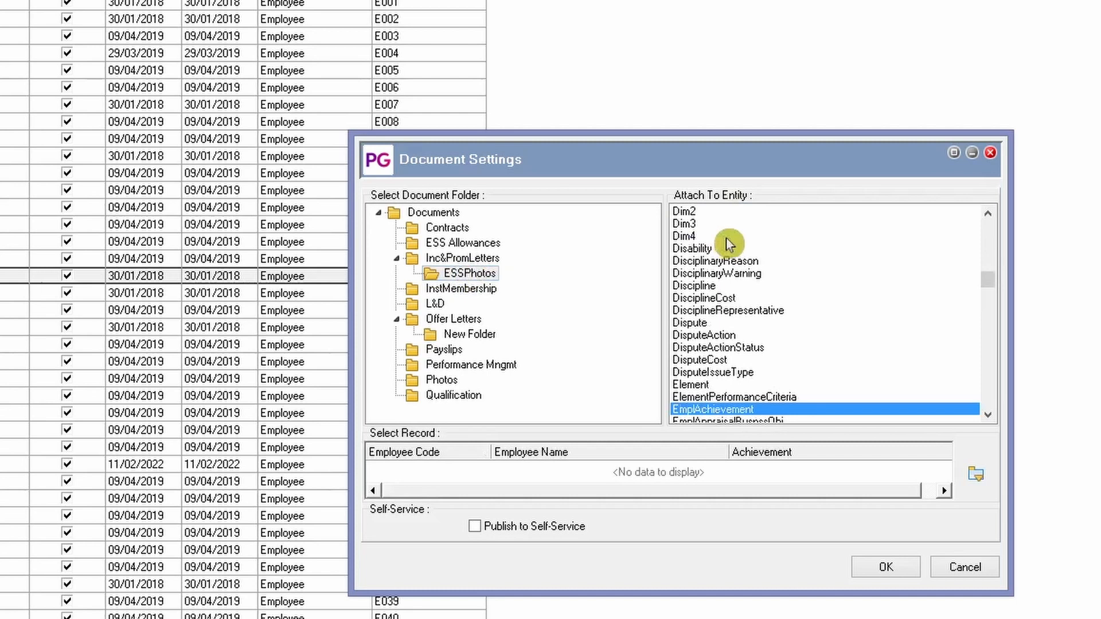
pyautogui.scroll(-4, 729, 244)
pyautogui.scroll(-1, 743, 315)
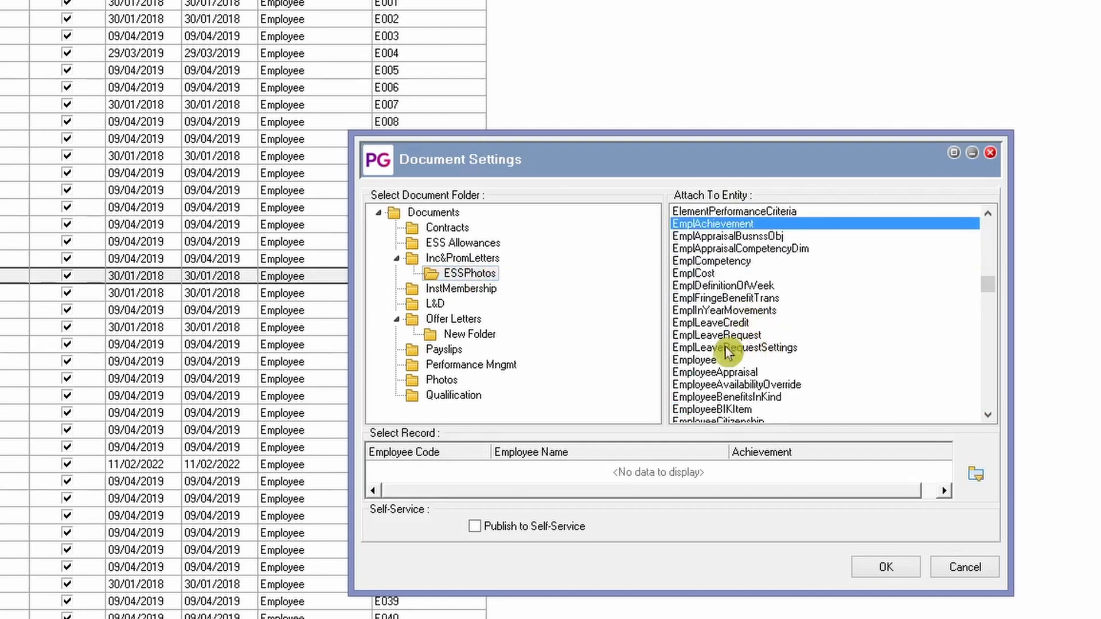
pyautogui.click(737, 360)
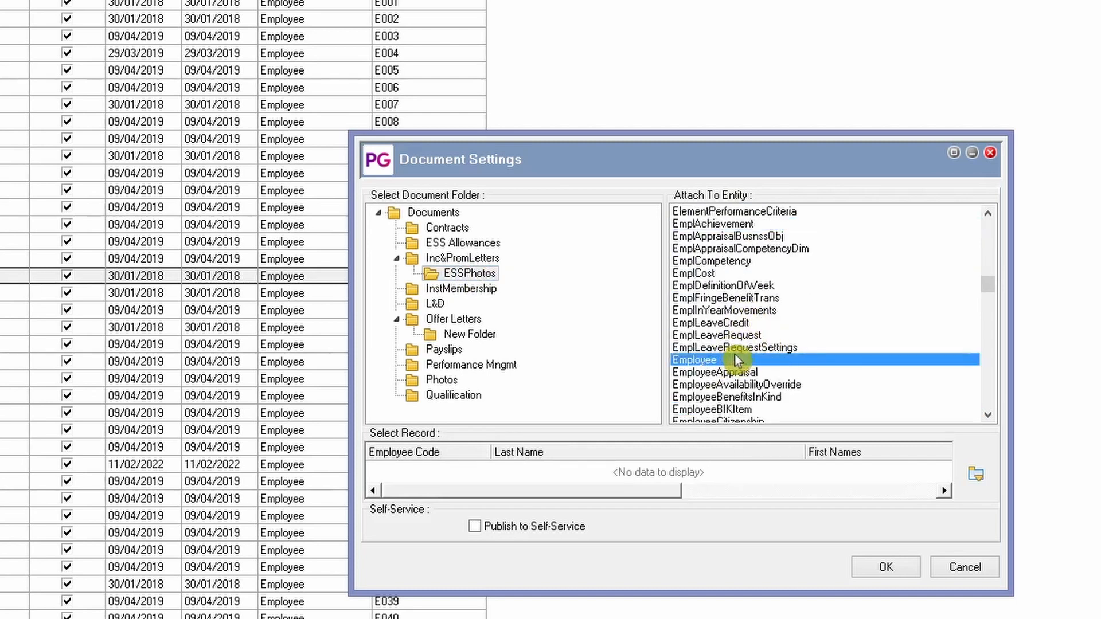
# - Pick the employee whose code matches the photo's file name, enable publishing to Self-Service, and cancel the document settings
pyautogui.click(977, 476)
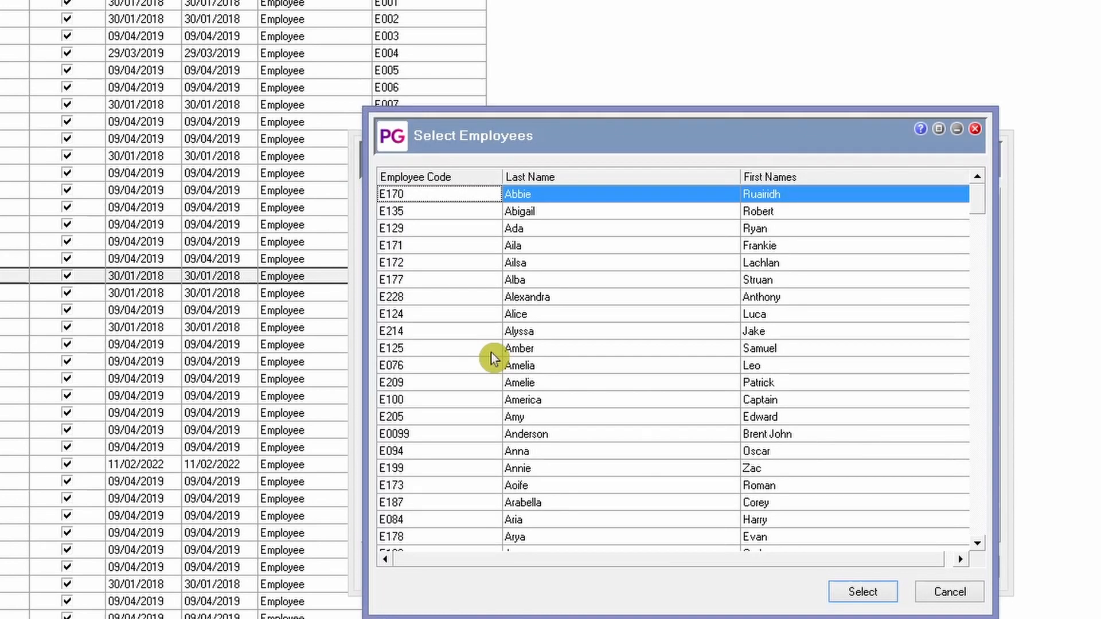
pyautogui.scroll(-10, 492, 352)
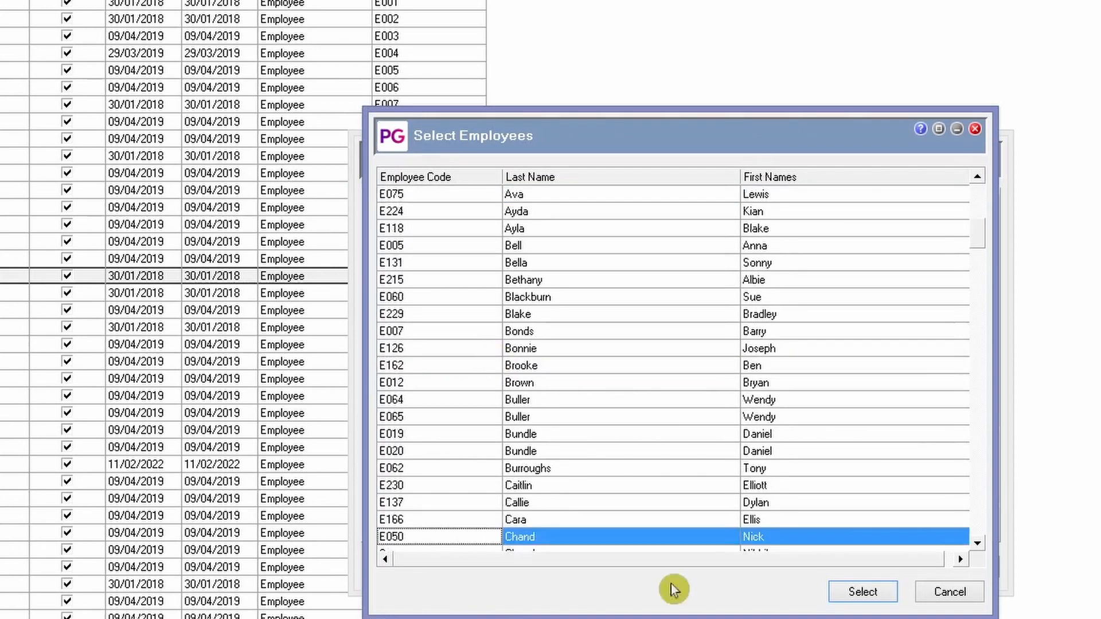
pyautogui.click(837, 594)
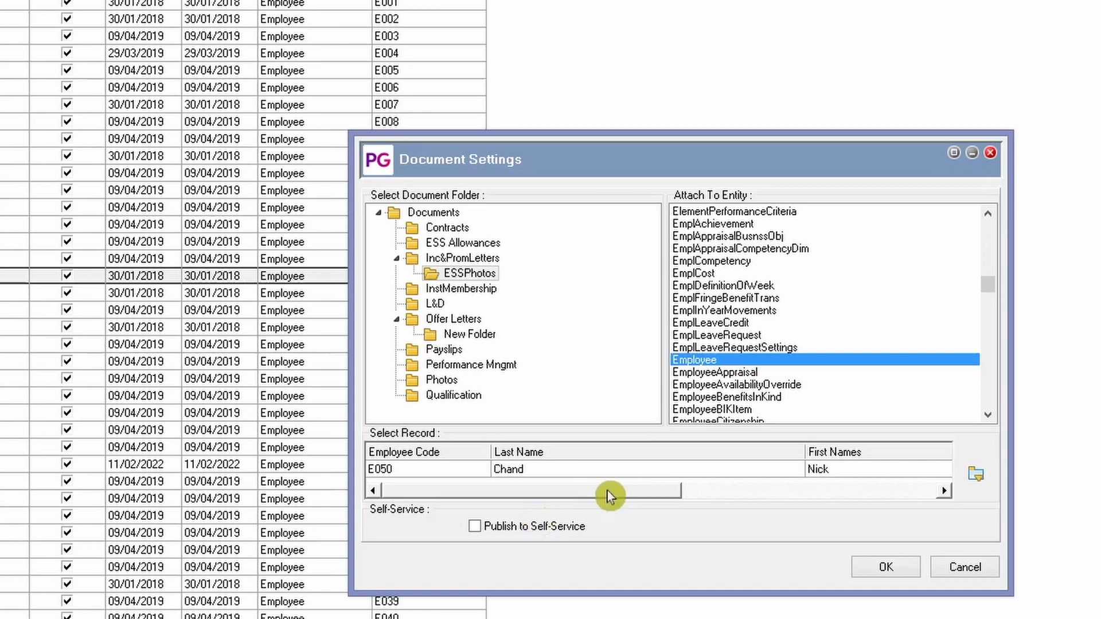
pyautogui.click(481, 527)
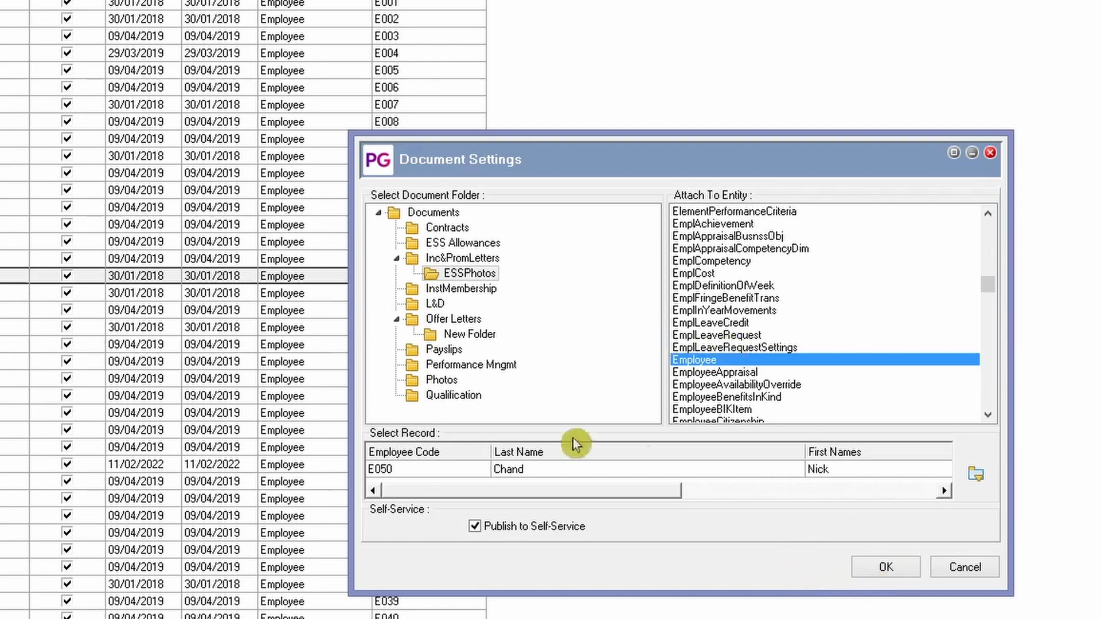
pyautogui.click(966, 574)
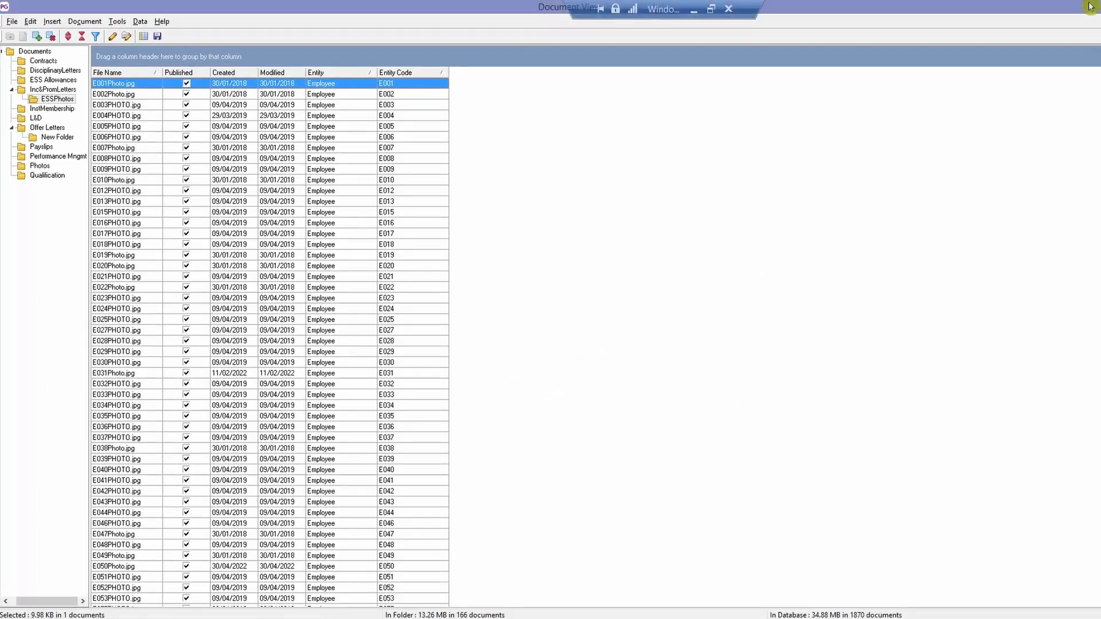
# - Switch to Self-Service in the browser, sign out, and sign back in with the employee's saved username and password
pyautogui.click(132, 618)
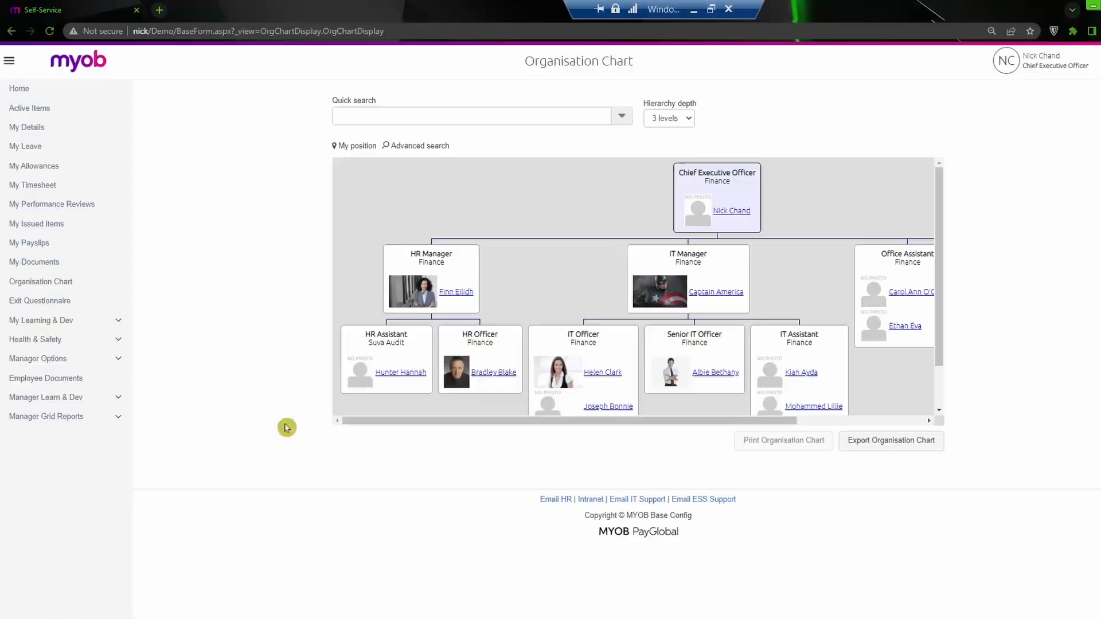
pyautogui.click(1045, 79)
pyautogui.click(1082, 184)
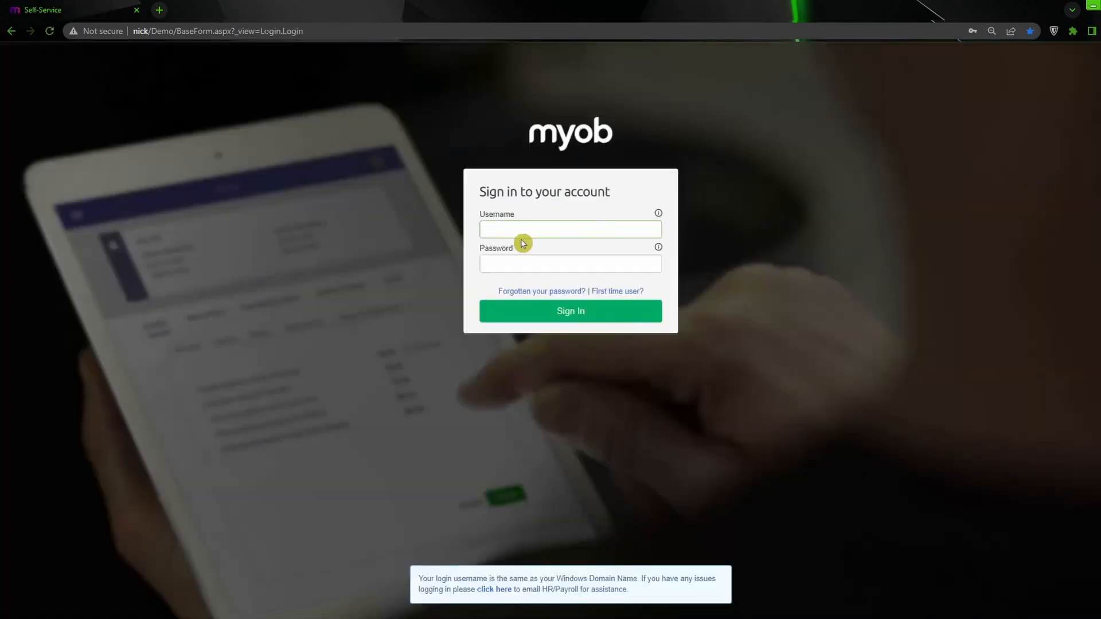
pyautogui.click(534, 227)
pyautogui.click(742, 241)
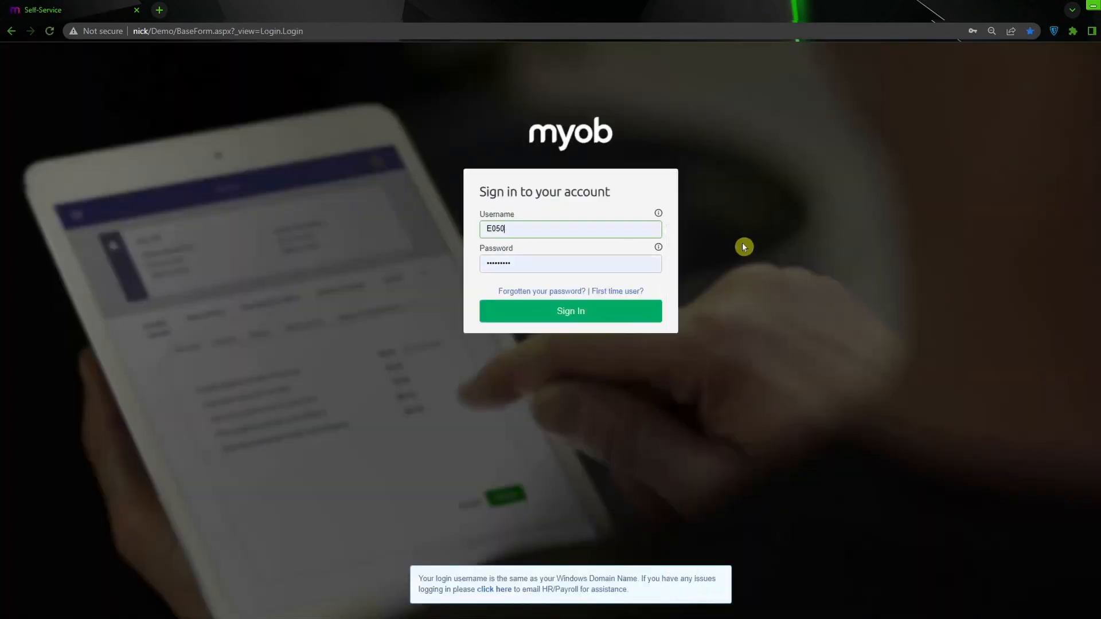
pyautogui.click(616, 320)
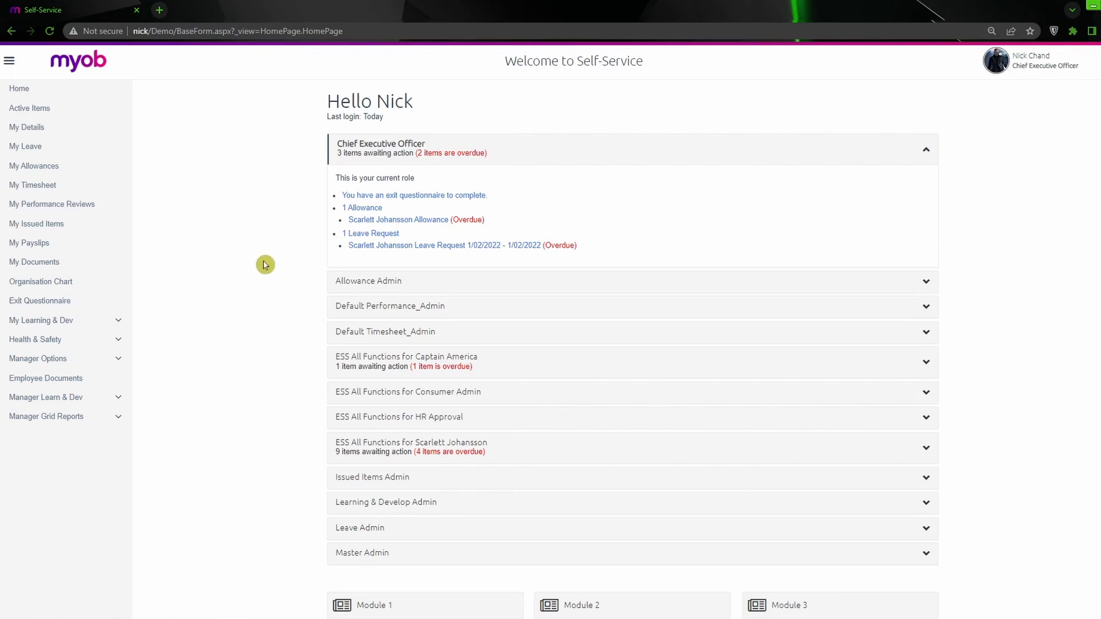
# - Open the Organisation Chart, examine the Chief Executive Officer's photo, and view and close the HR Manager's employee details
pyautogui.click(72, 285)
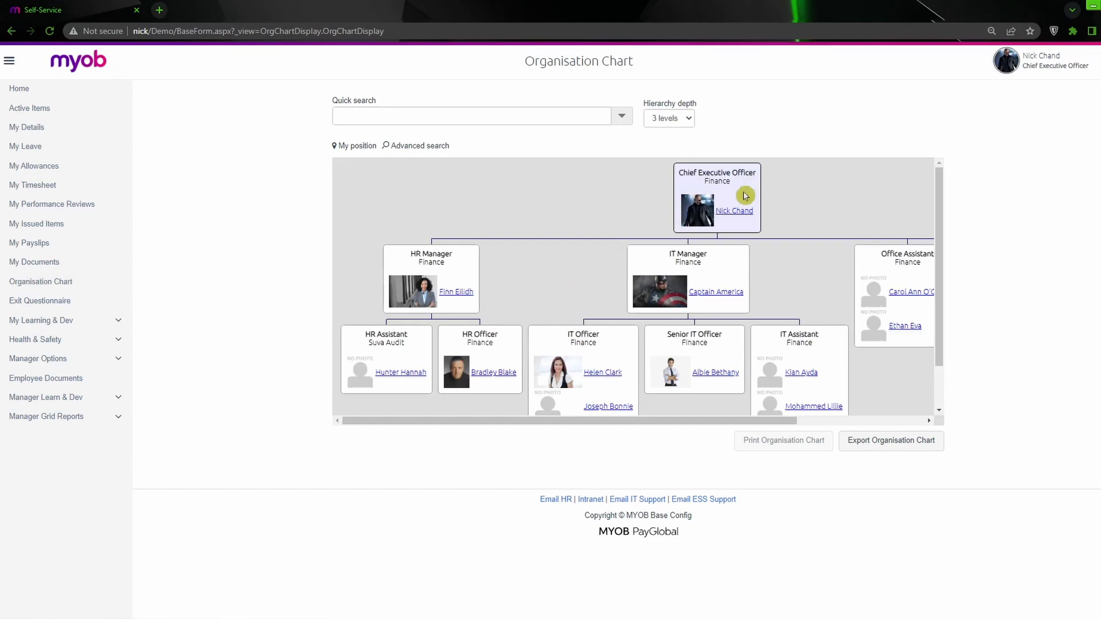
pyautogui.moveTo(744, 218)
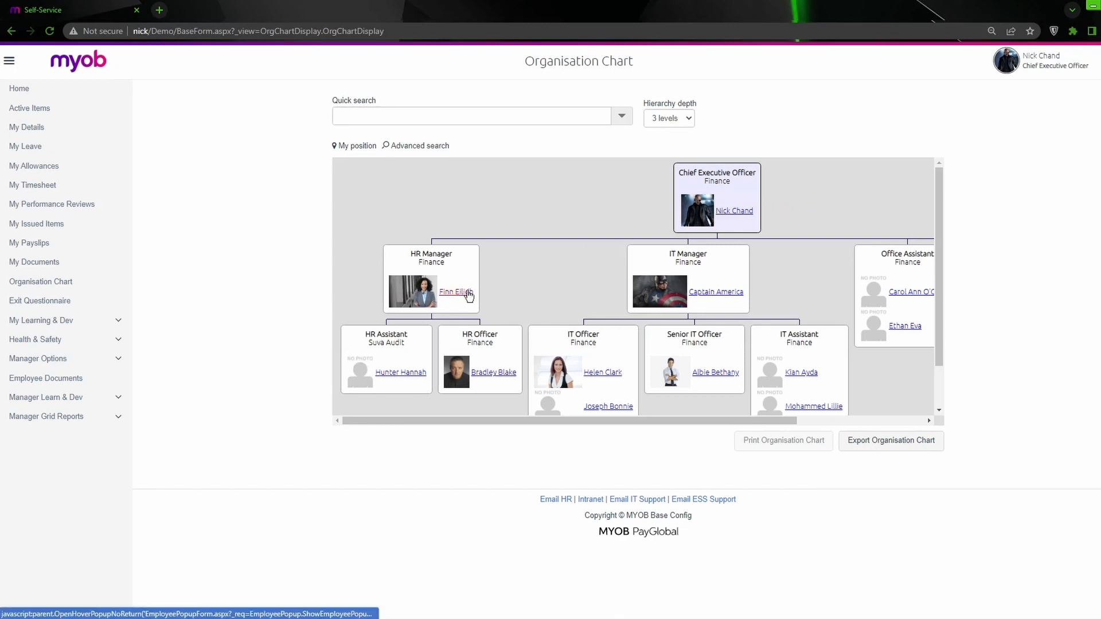
pyautogui.click(469, 293)
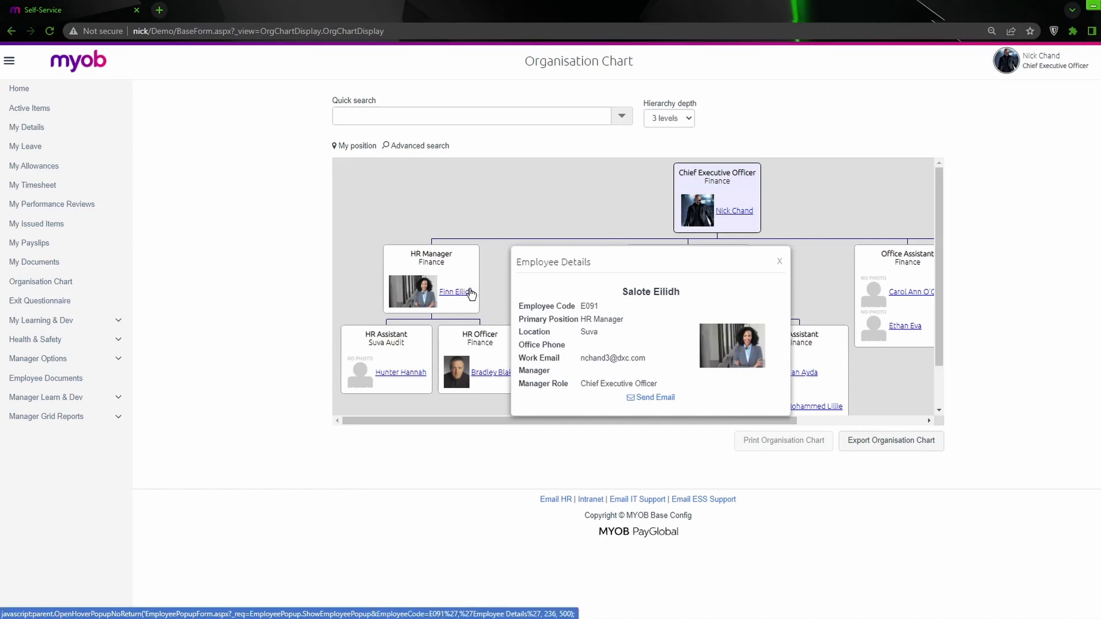
pyautogui.click(779, 262)
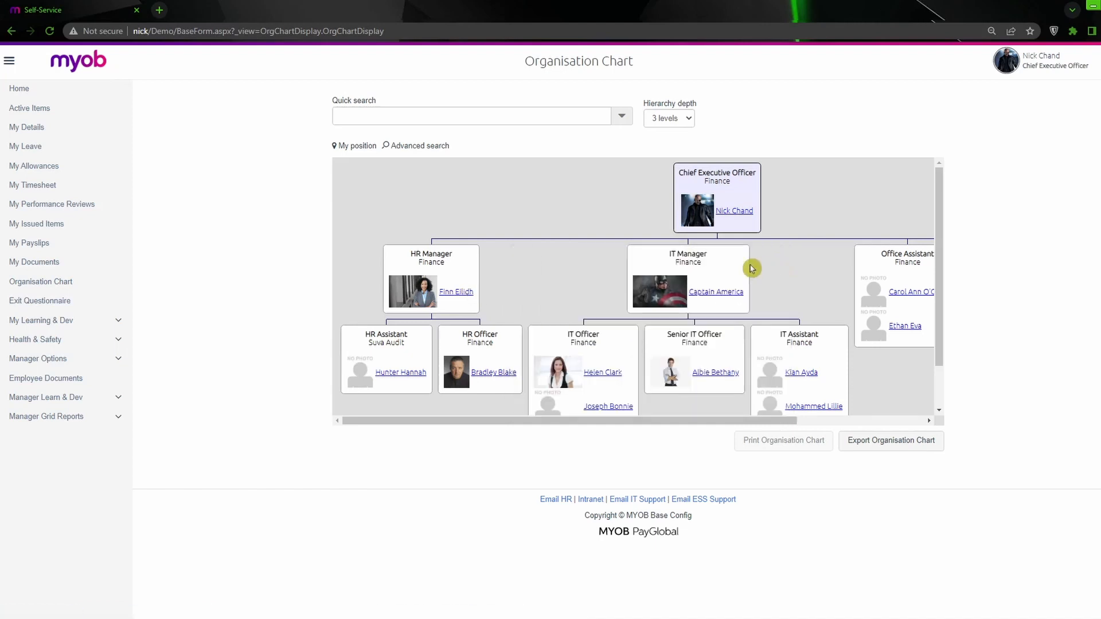
# - Close the Document View, return to the Desktop, and place Untitled.jpg directly below E050Photo.jpg
pyautogui.click(1094, 8)
pyautogui.click(1097, 7)
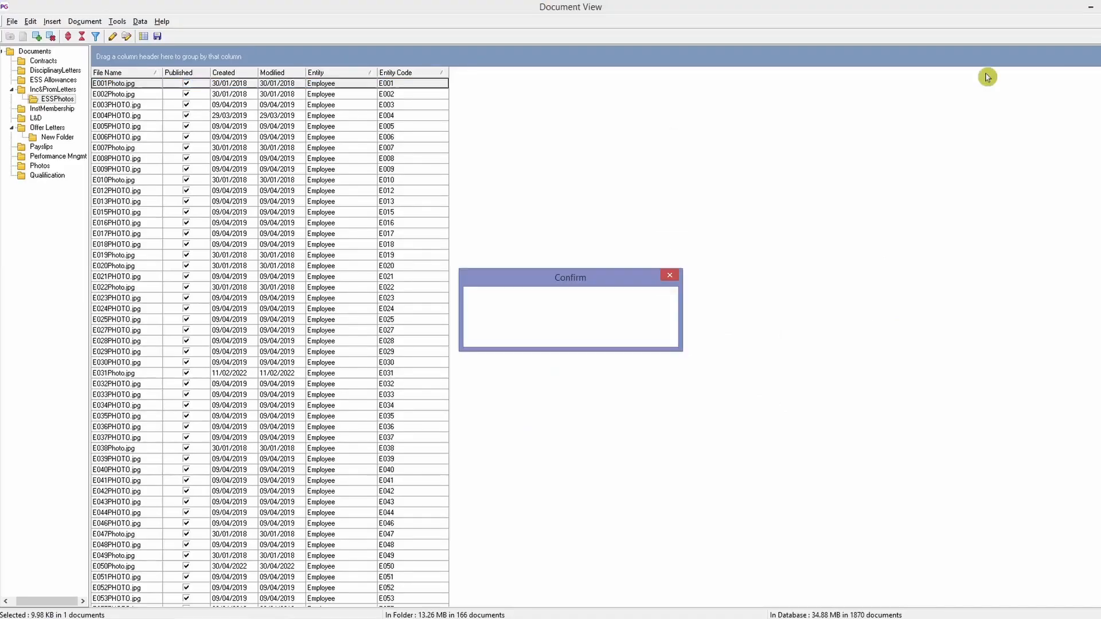
pyautogui.click(603, 341)
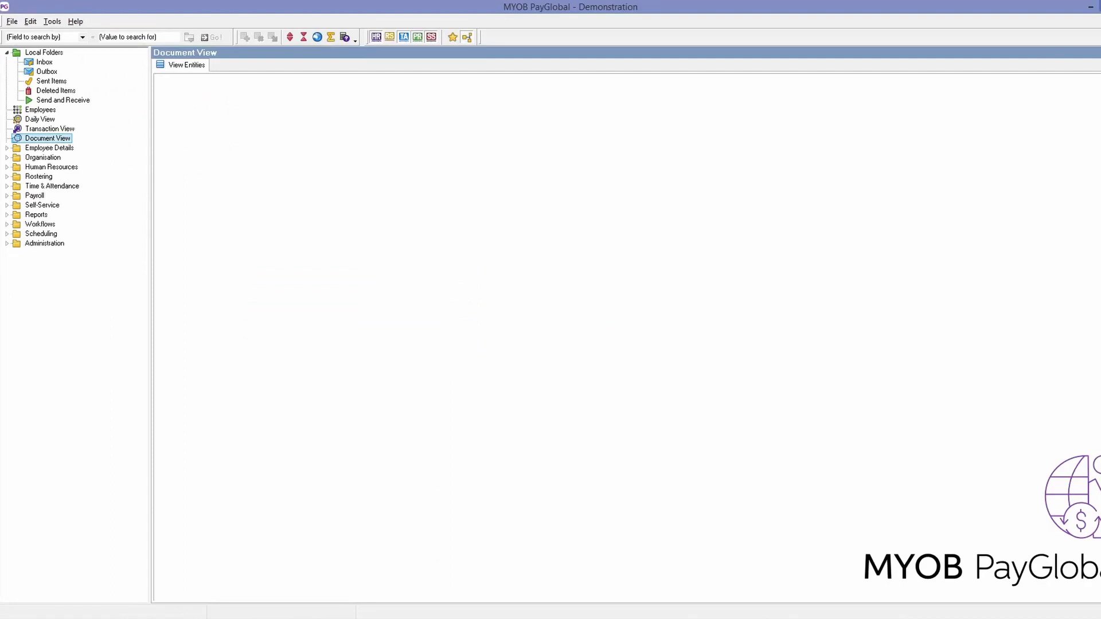
pyautogui.click(1096, 7)
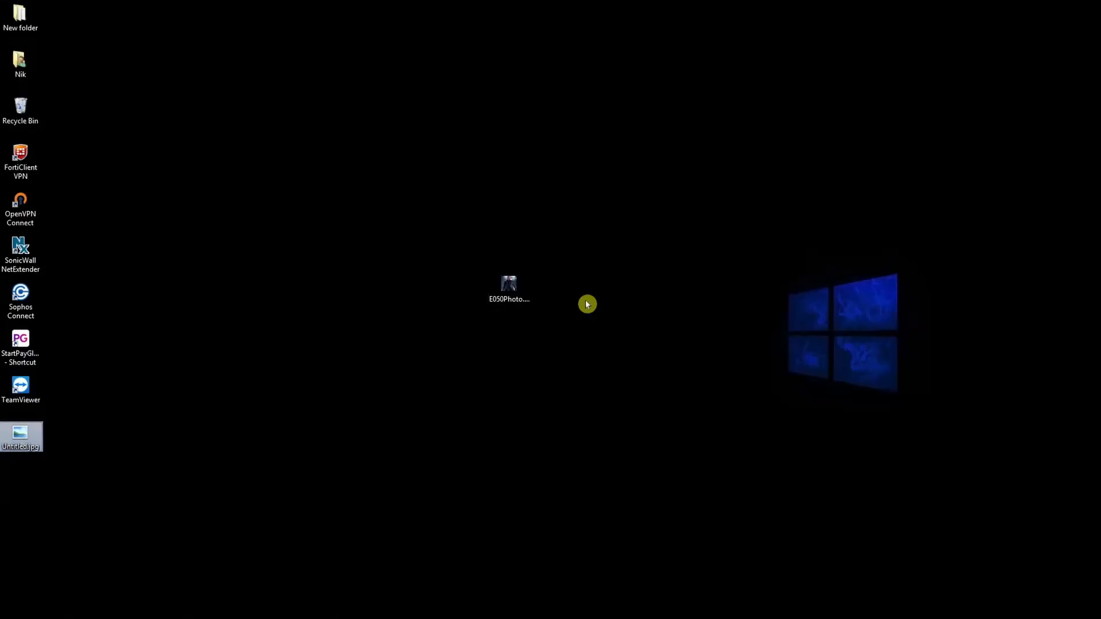
pyautogui.moveTo(532, 360); pyautogui.dragTo(518, 331)
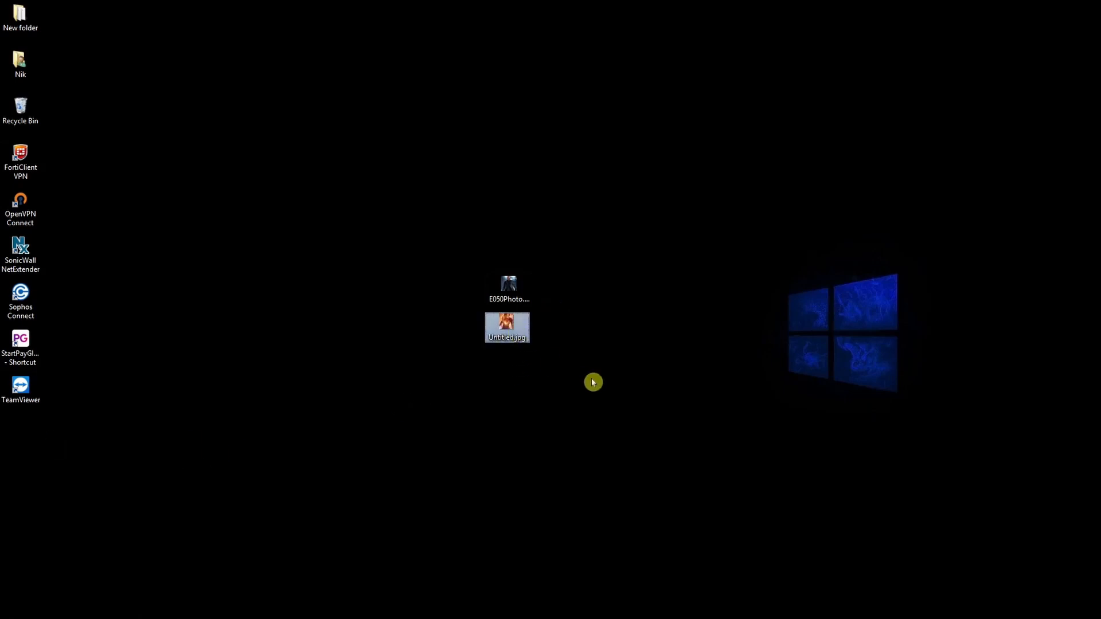
pyautogui.click(509, 338)
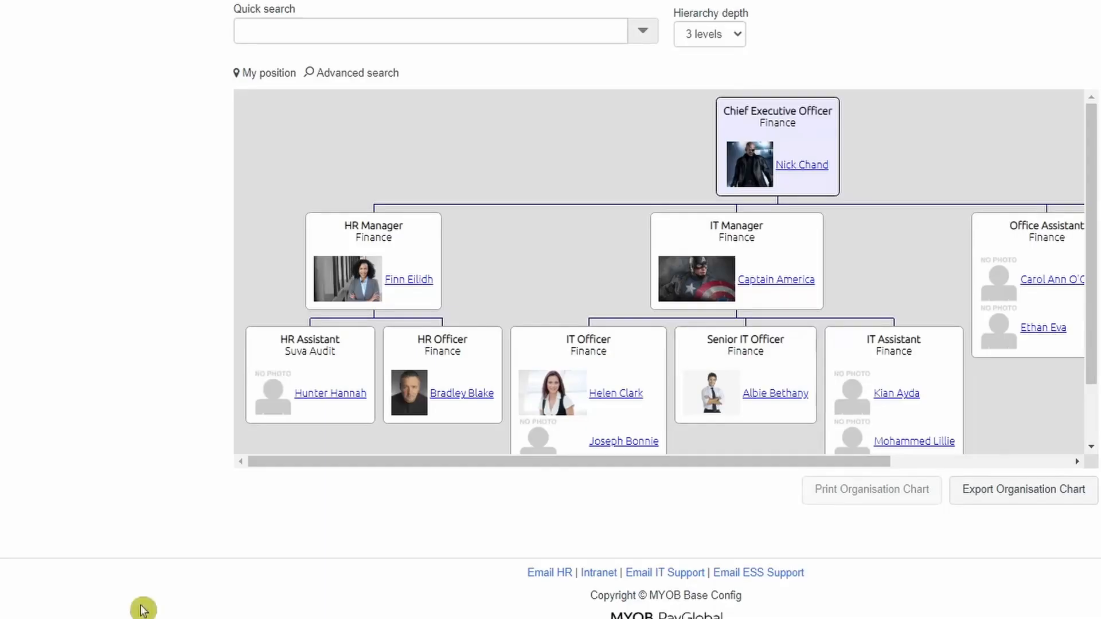
# - Look up the HR Manager's employee code in the organisation chart and rename Untitled.jpg on the Desktop as E091Photo.jpg
pyautogui.click(414, 281)
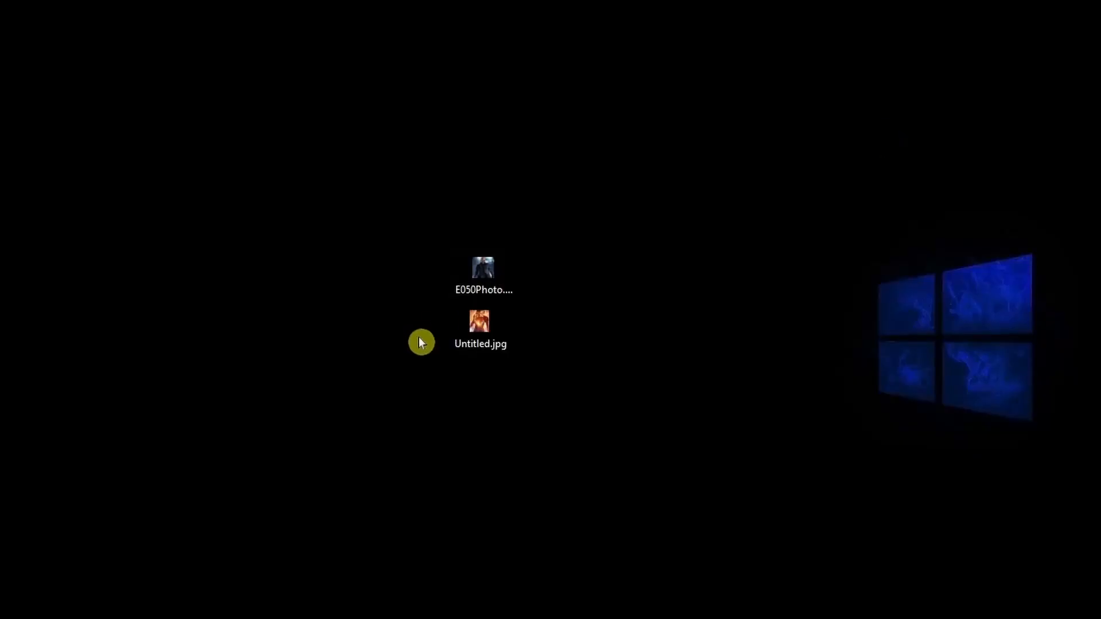
pyautogui.click(508, 316)
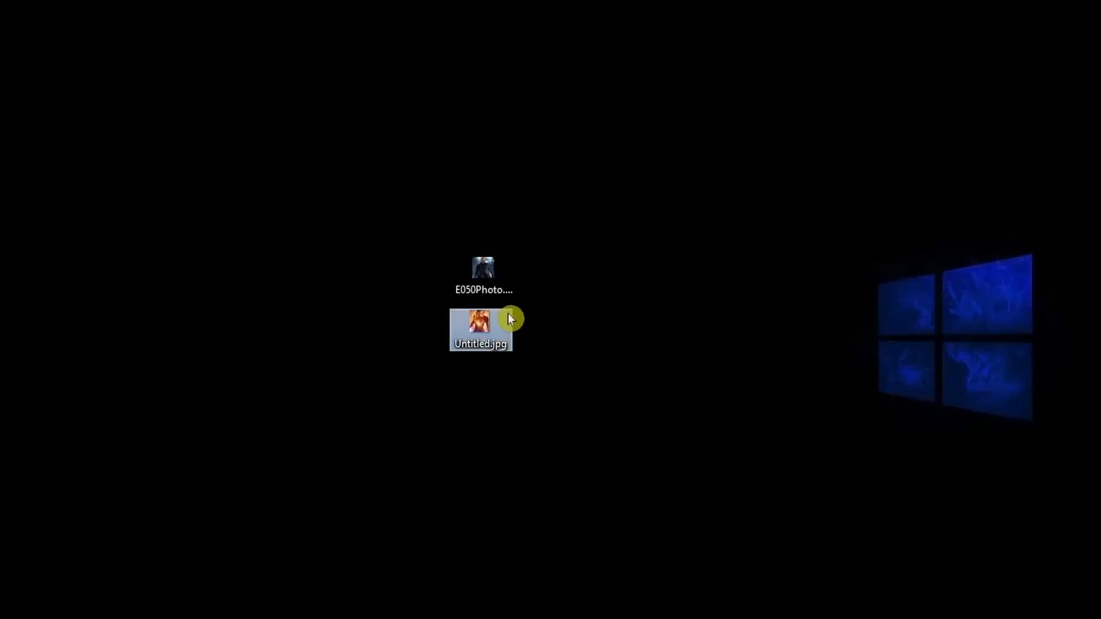
pyautogui.press('F2')
pyautogui.write('E091')
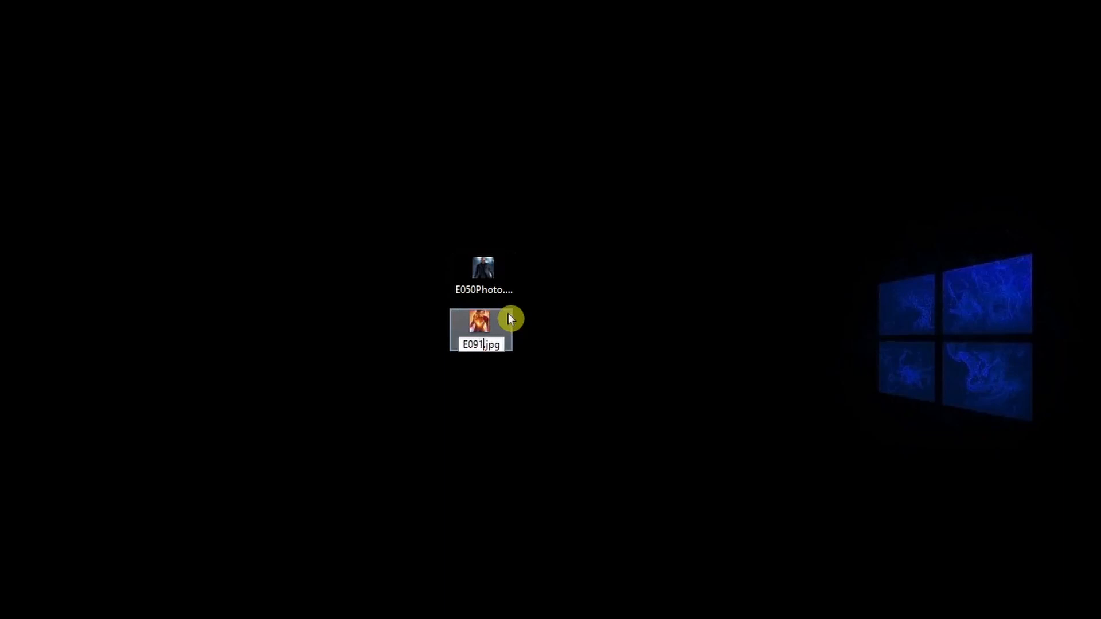
pyautogui.write('Photo')
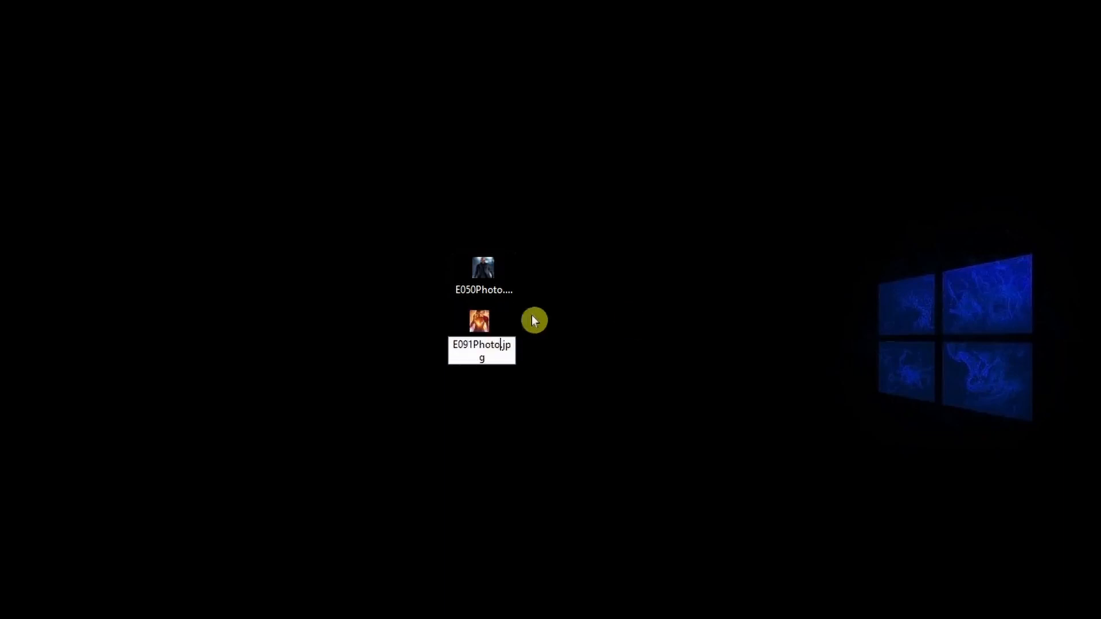
pyautogui.press('Return')
pyautogui.click(631, 314)
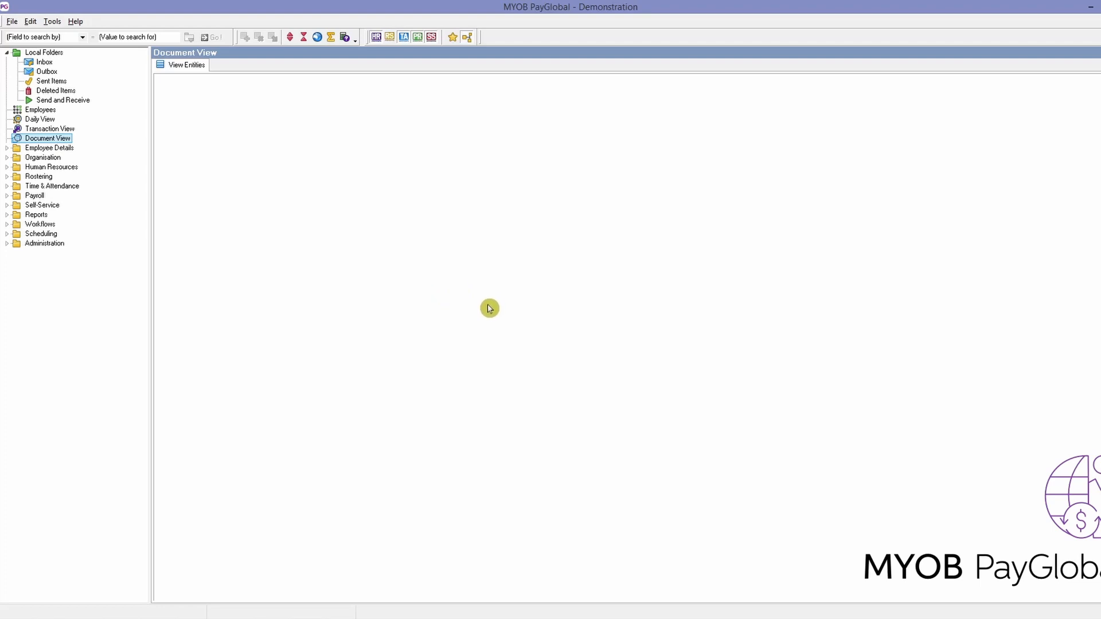
# - Open the HR Manager's record from the Employees list in MYOB PayGlobal and show its documents
pyautogui.click(40, 110)
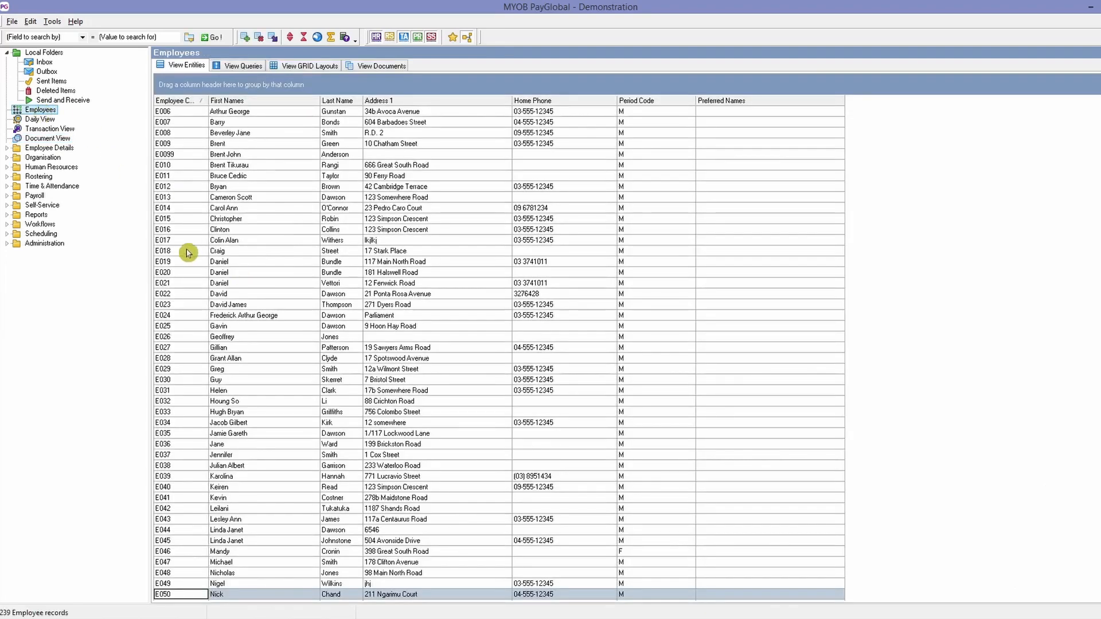
pyautogui.click(184, 251)
pyautogui.scroll(-15, 183, 251)
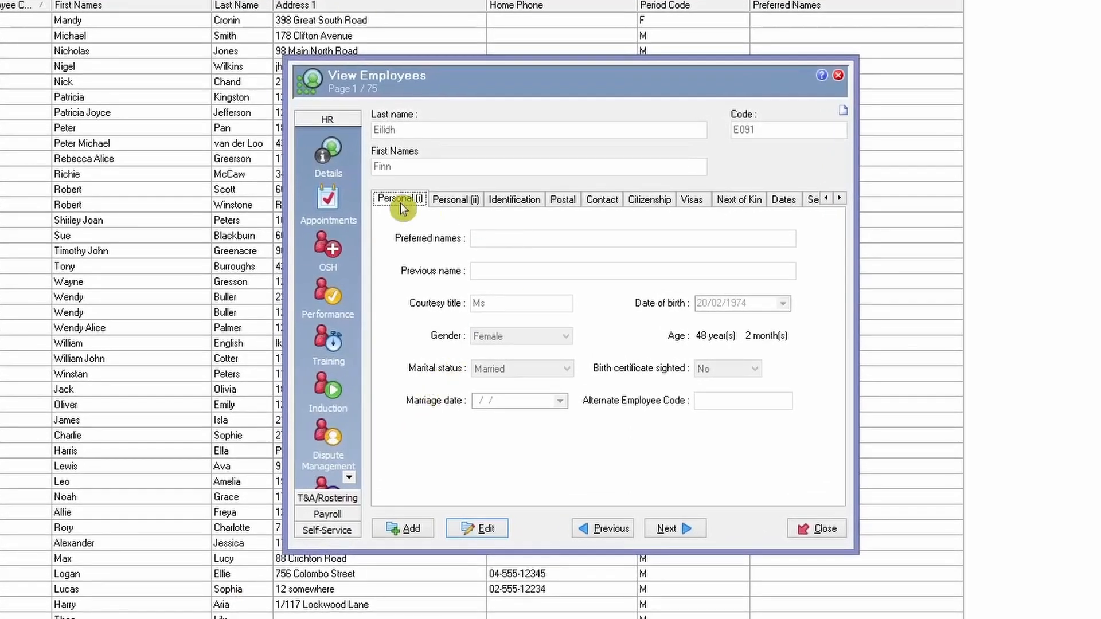
pyautogui.click(840, 198)
pyautogui.click(841, 198)
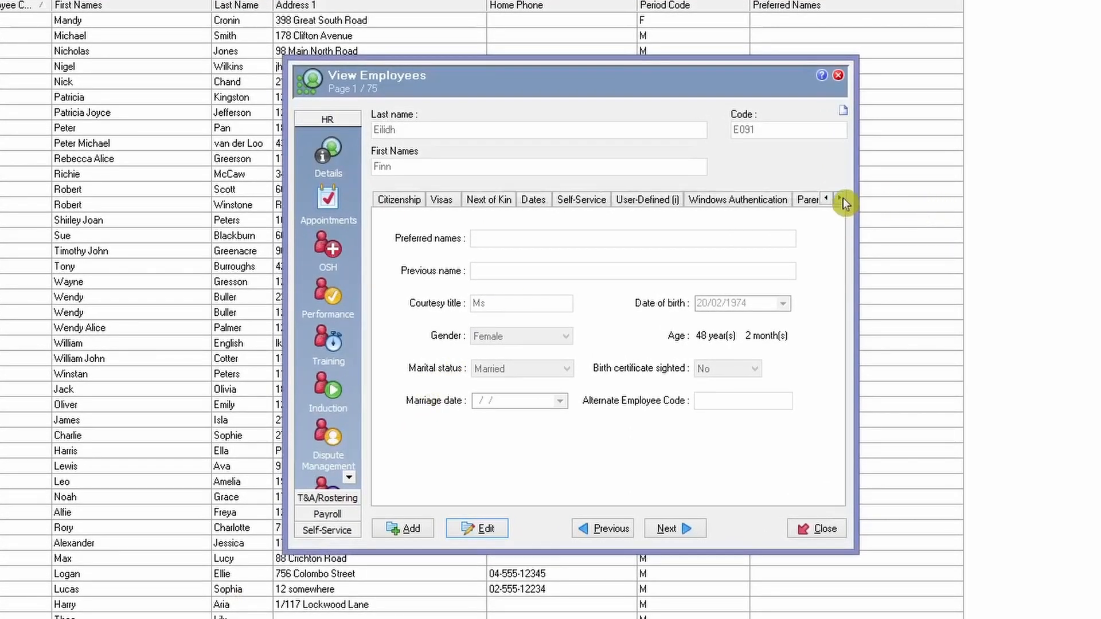
pyautogui.click(840, 198)
pyautogui.click(840, 198)
pyautogui.click(768, 199)
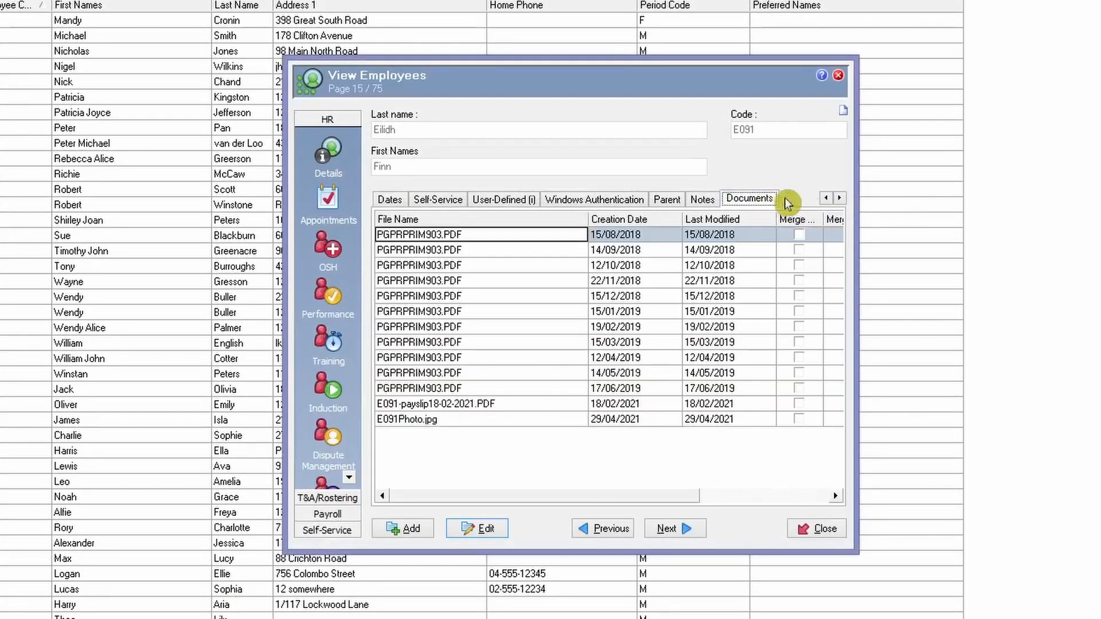
# - Start editing the HR Manager's employee record and delete the existing E091Photo.jpg from its documents
pyautogui.click(507, 530)
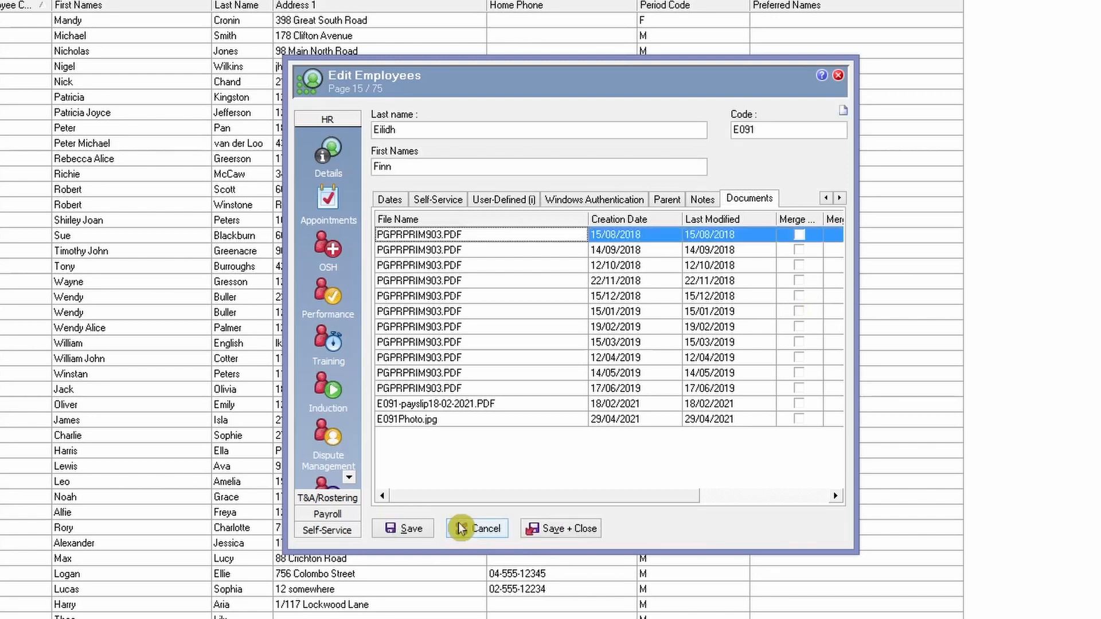
pyautogui.click(423, 422)
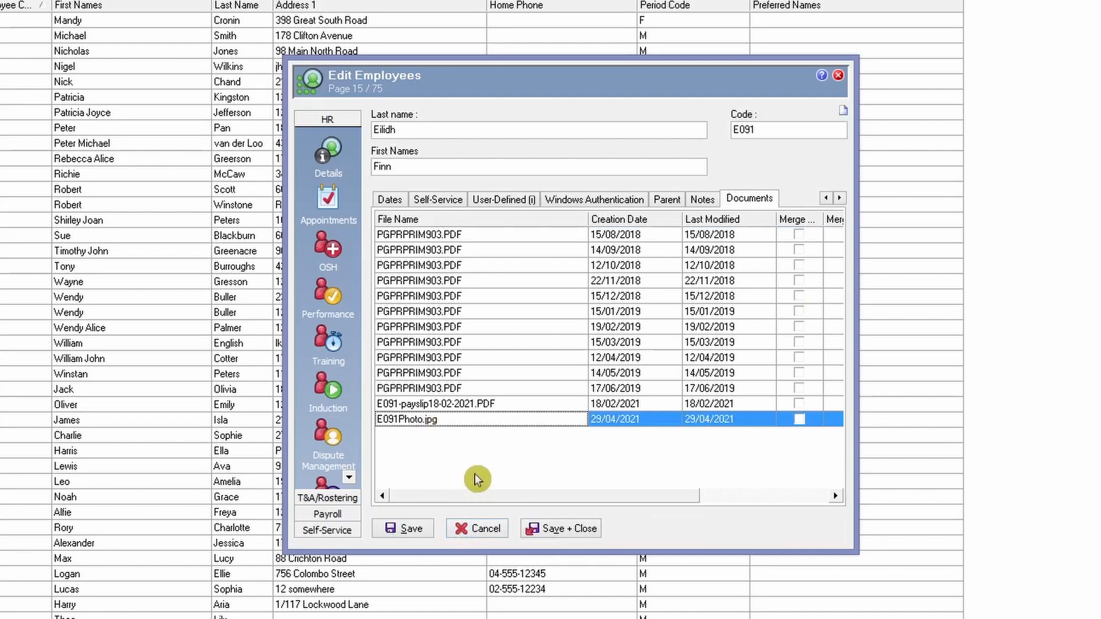
pyautogui.rightClick(483, 420)
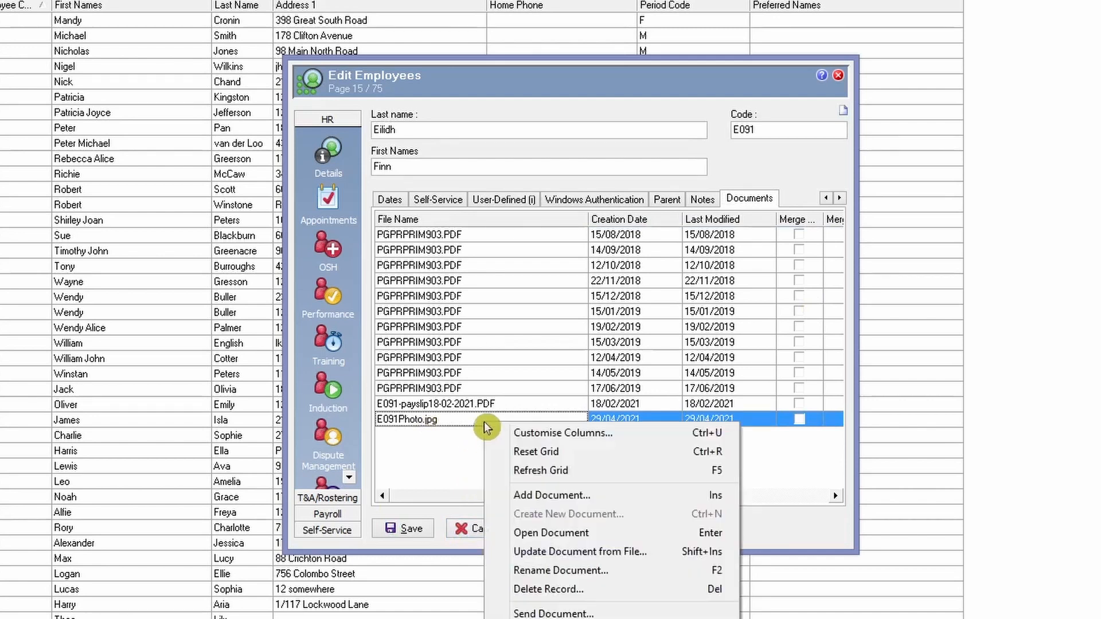
pyautogui.click(579, 590)
pyautogui.click(621, 345)
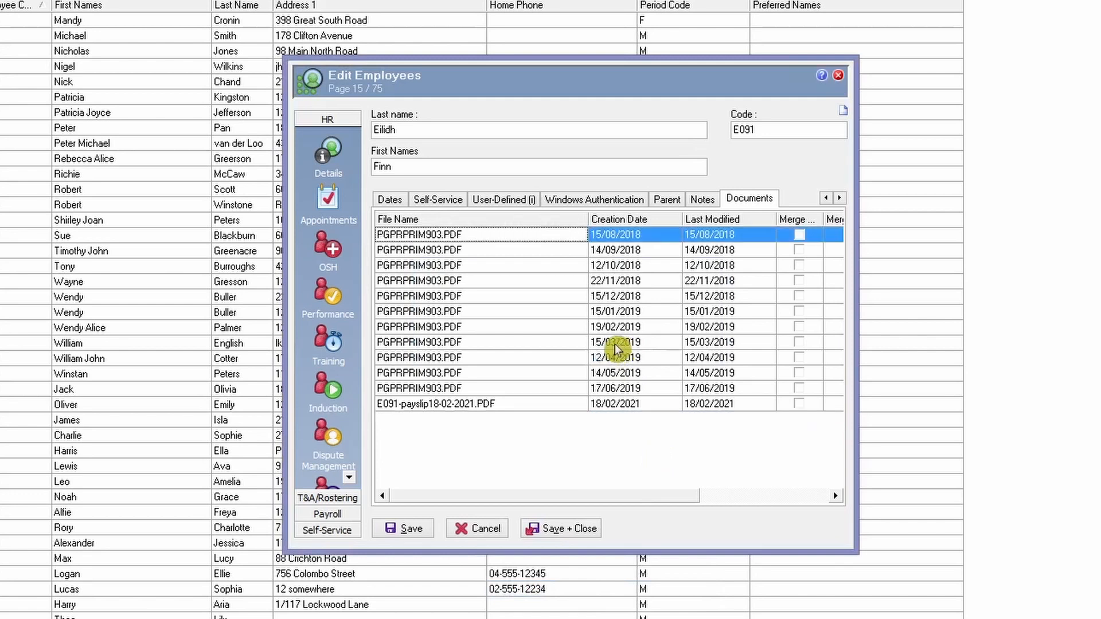
# - Add the new E091Photo.jpg from the Desktop to the HR Manager's documents
pyautogui.rightClick(554, 437)
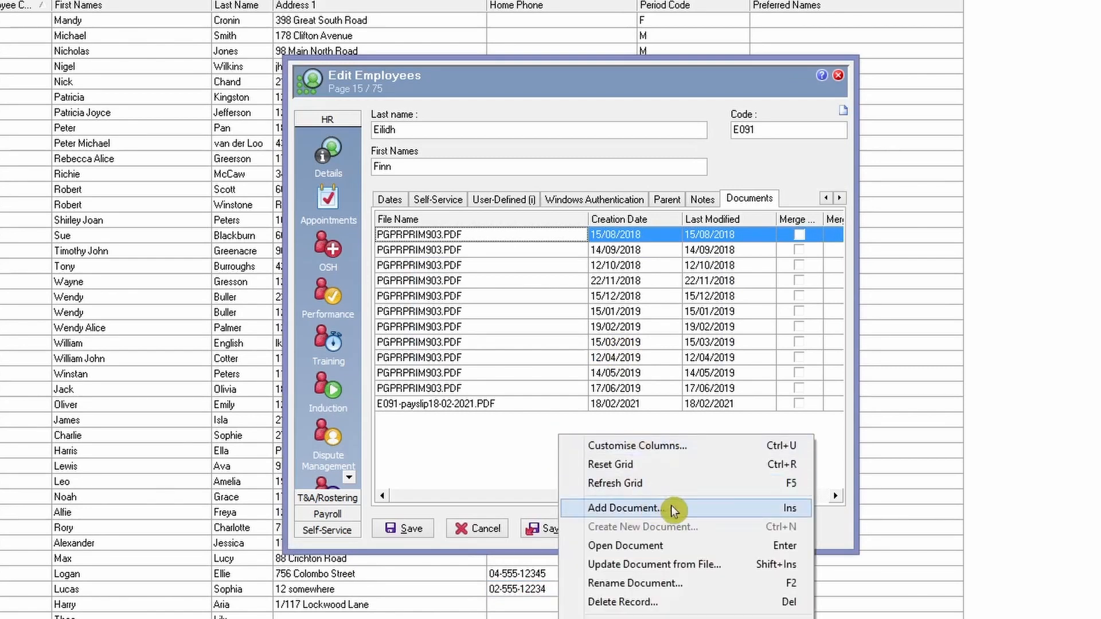
pyautogui.click(654, 509)
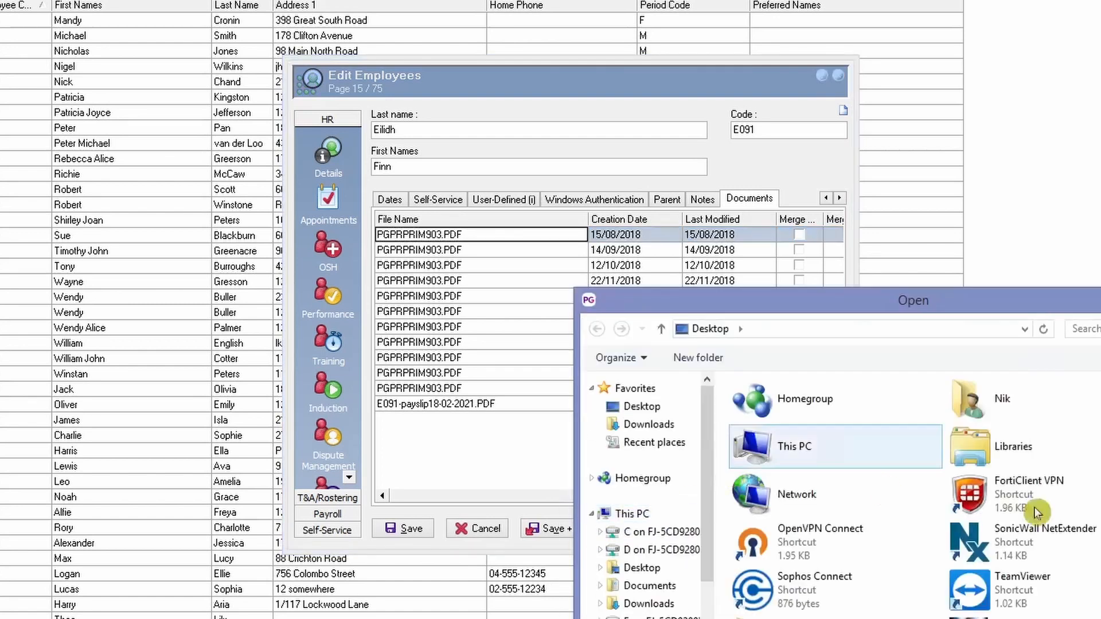
pyautogui.scroll(-1, 915, 495)
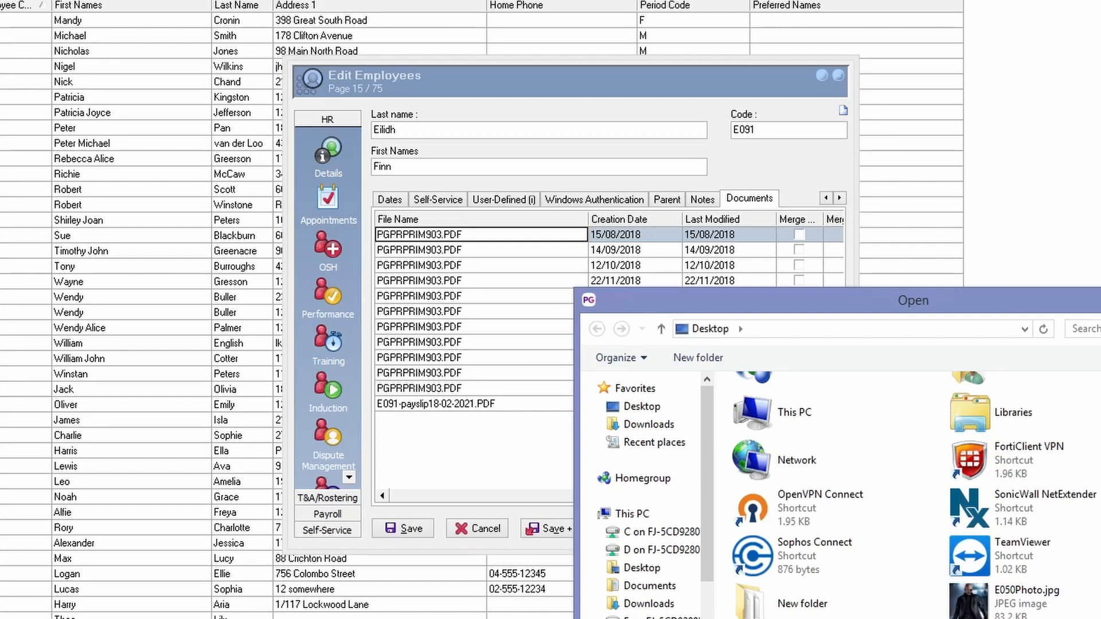
pyautogui.press('Return')
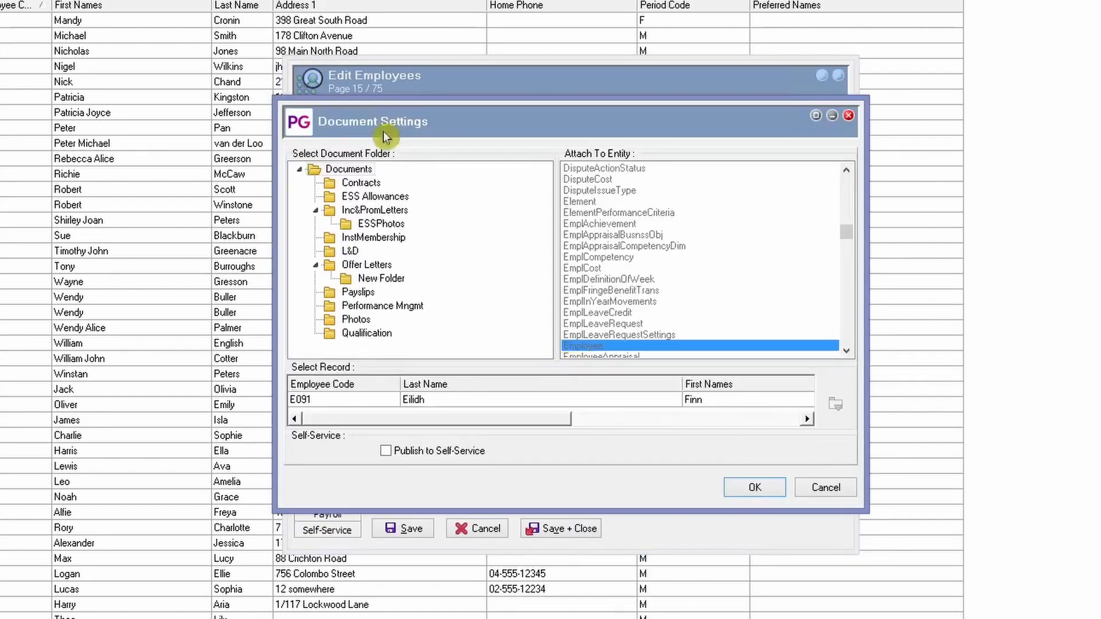
# - Store the photo in the ESSPhotos document folder, publish it to Self-Service, and save the employee record
pyautogui.click(387, 225)
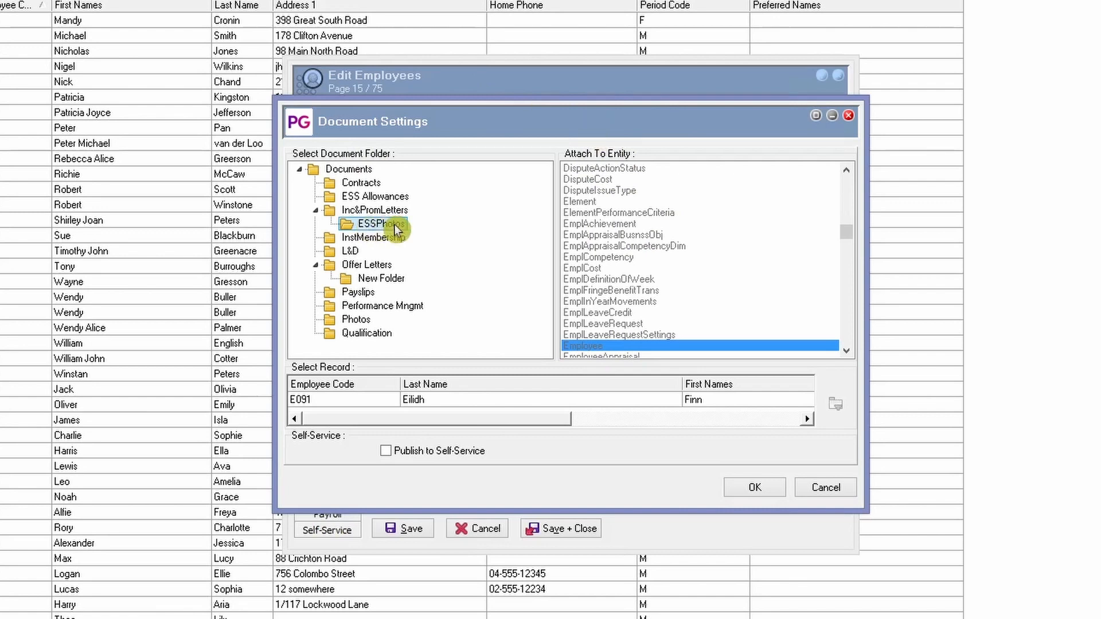
pyautogui.click(432, 459)
pyautogui.click(756, 488)
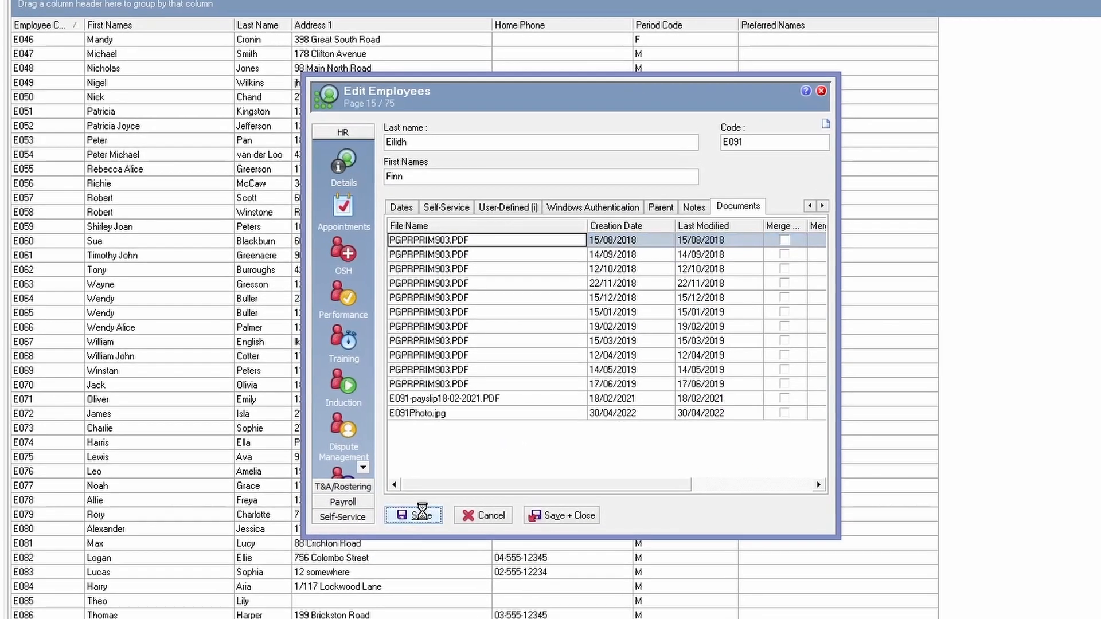
pyautogui.click(406, 529)
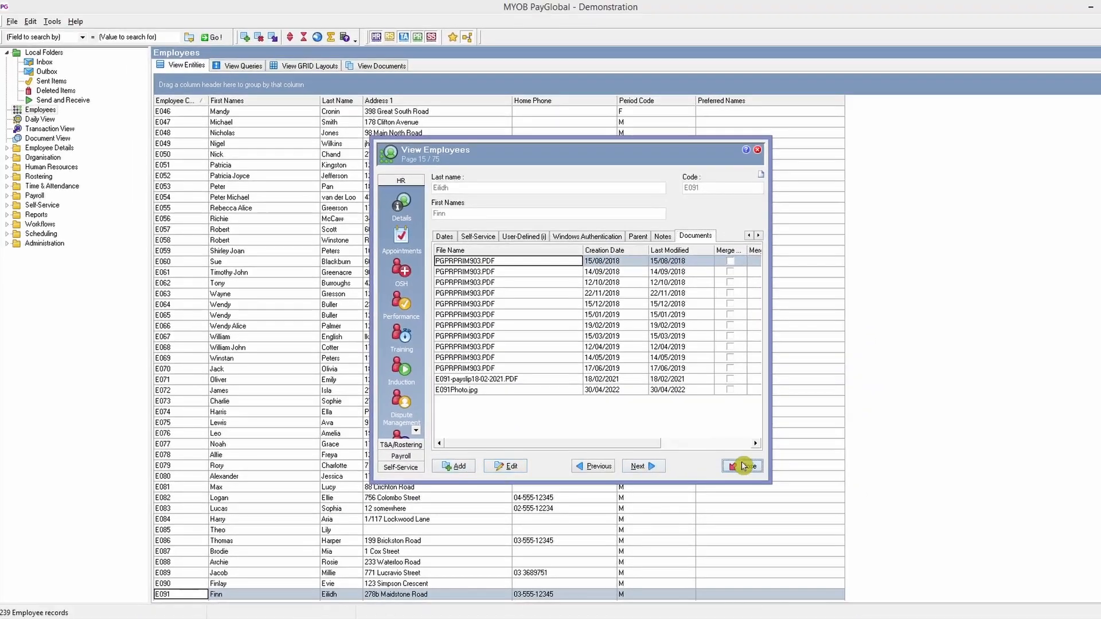
pyautogui.click(755, 476)
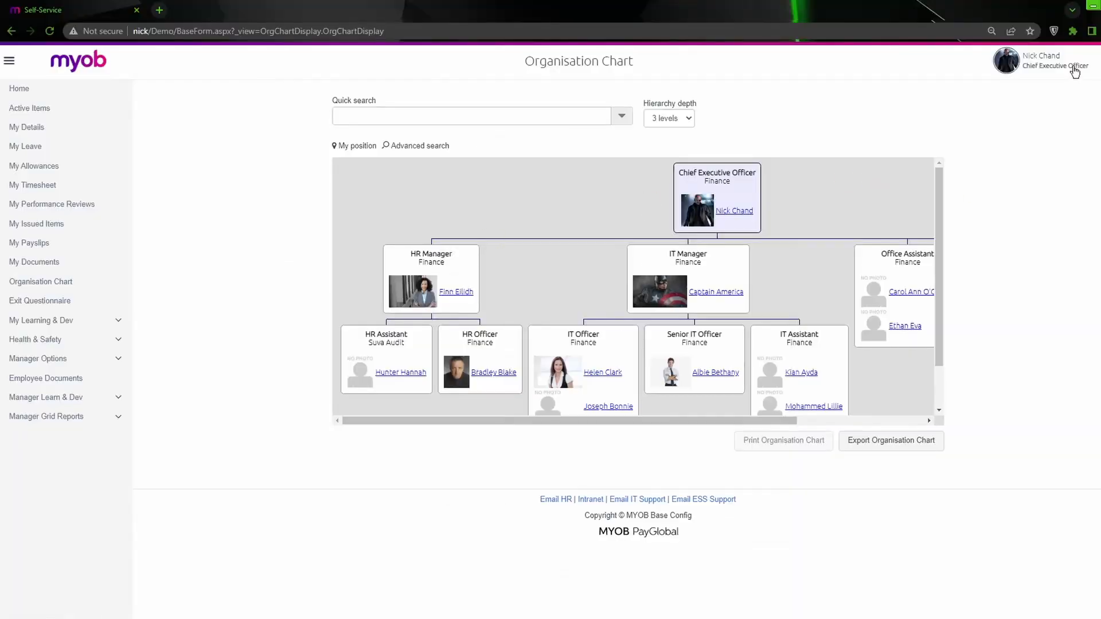
# - In Self-Service, sign out, sign back in with the Chief Executive Officer's saved username and password, and check the HR Manager's photo in the Organisation Chart
pyautogui.click(1075, 73)
pyautogui.click(1097, 184)
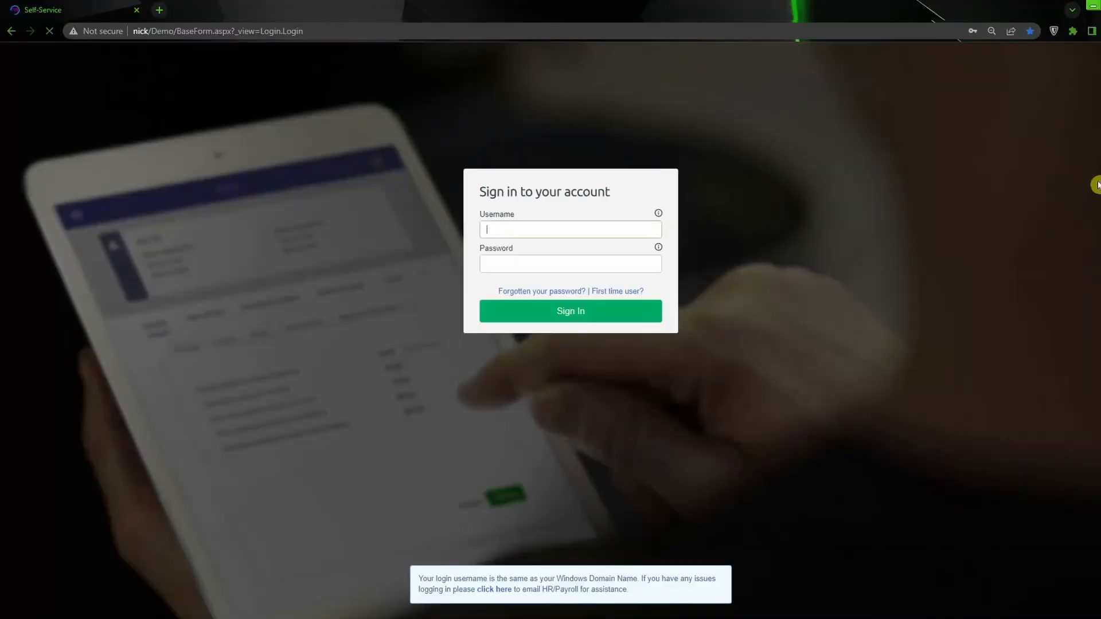
pyautogui.click(568, 233)
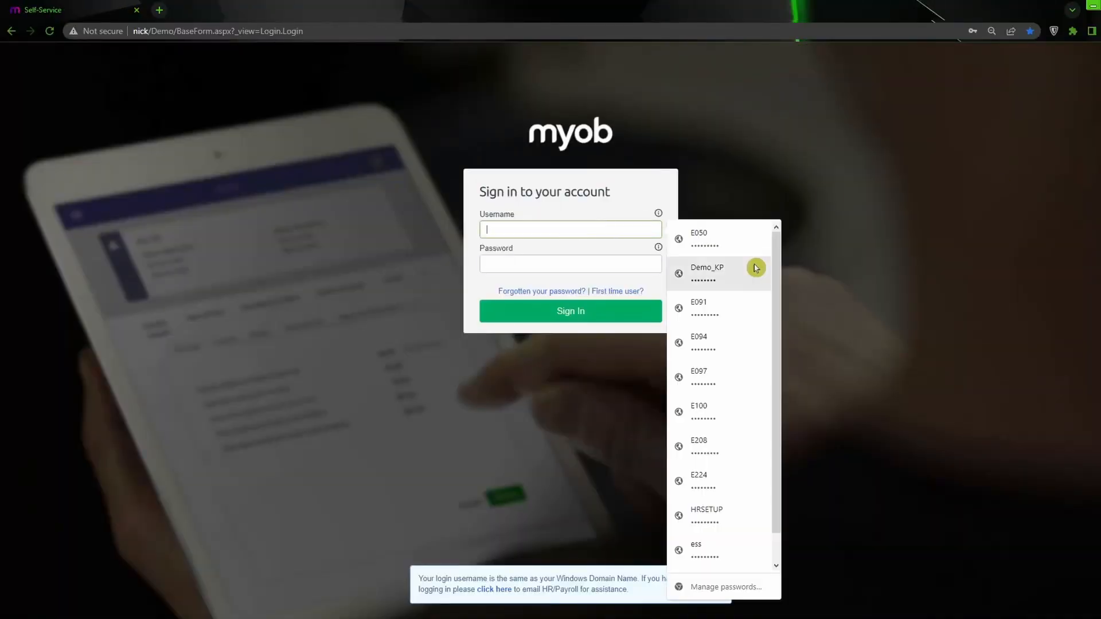
pyautogui.click(720, 241)
pyautogui.click(554, 314)
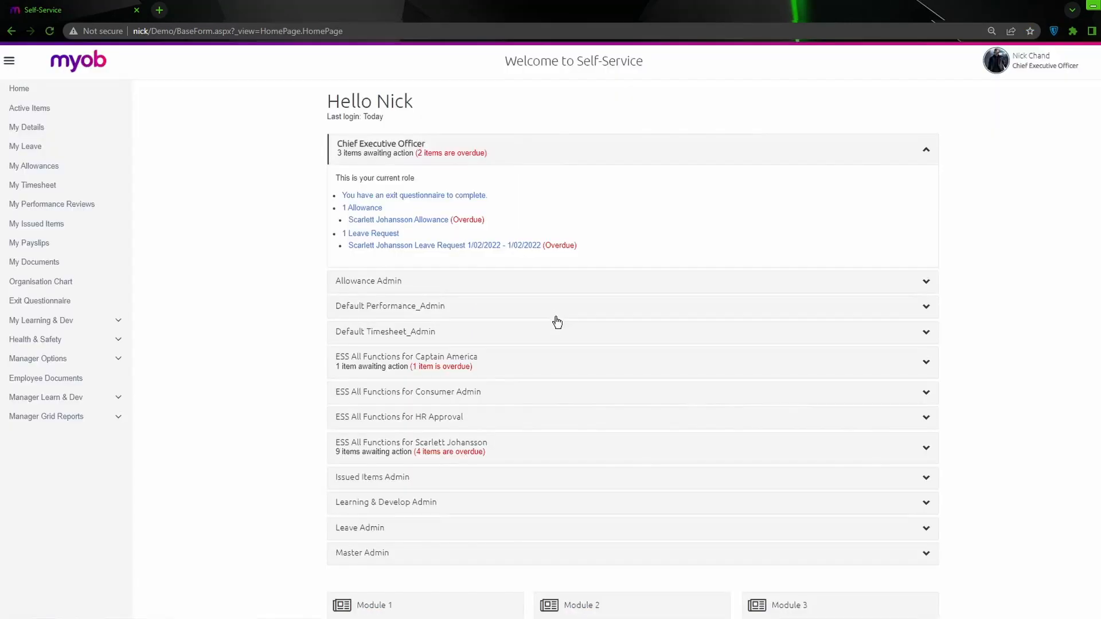
pyautogui.click(72, 287)
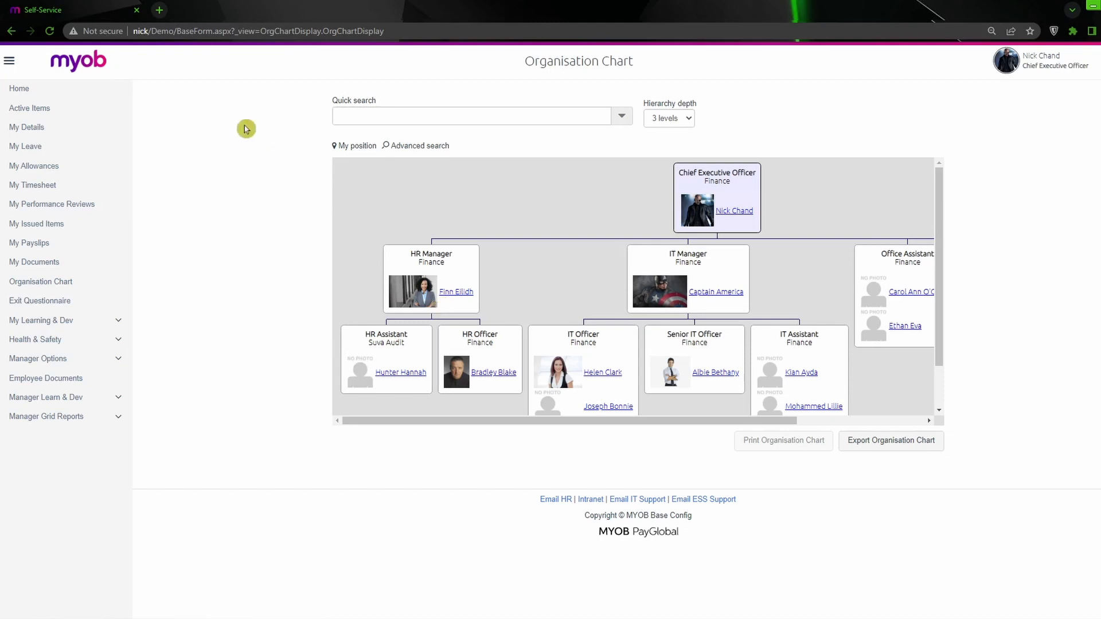
# - Clear Chrome's browsing history, cookies and cached images and files for all time, and close the Settings and History pages
pyautogui.click(159, 10)
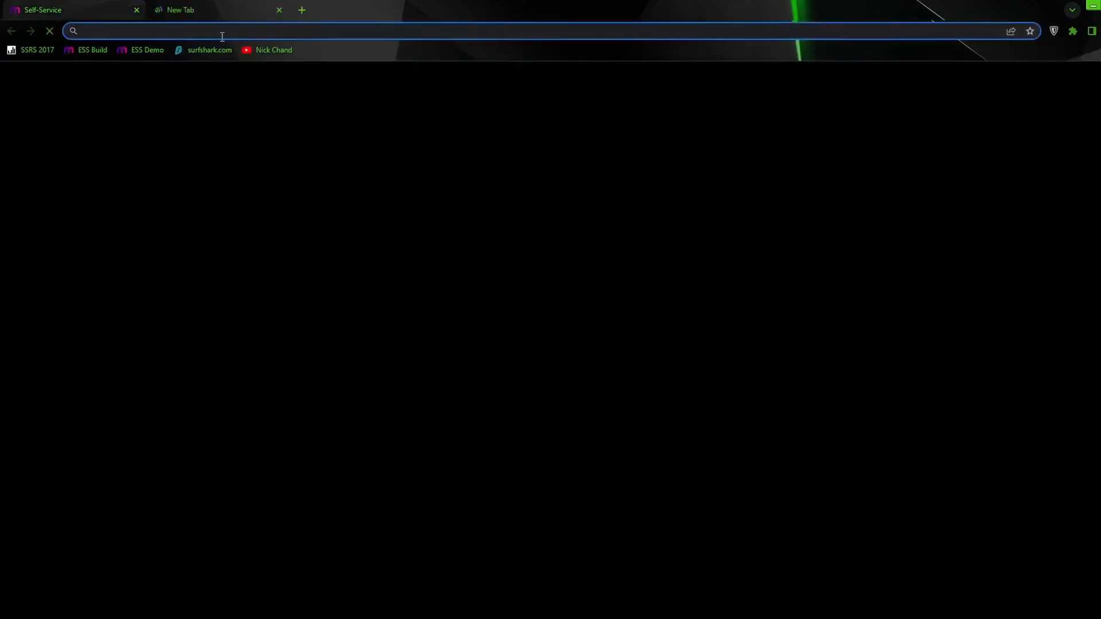
pyautogui.click(1100, 31)
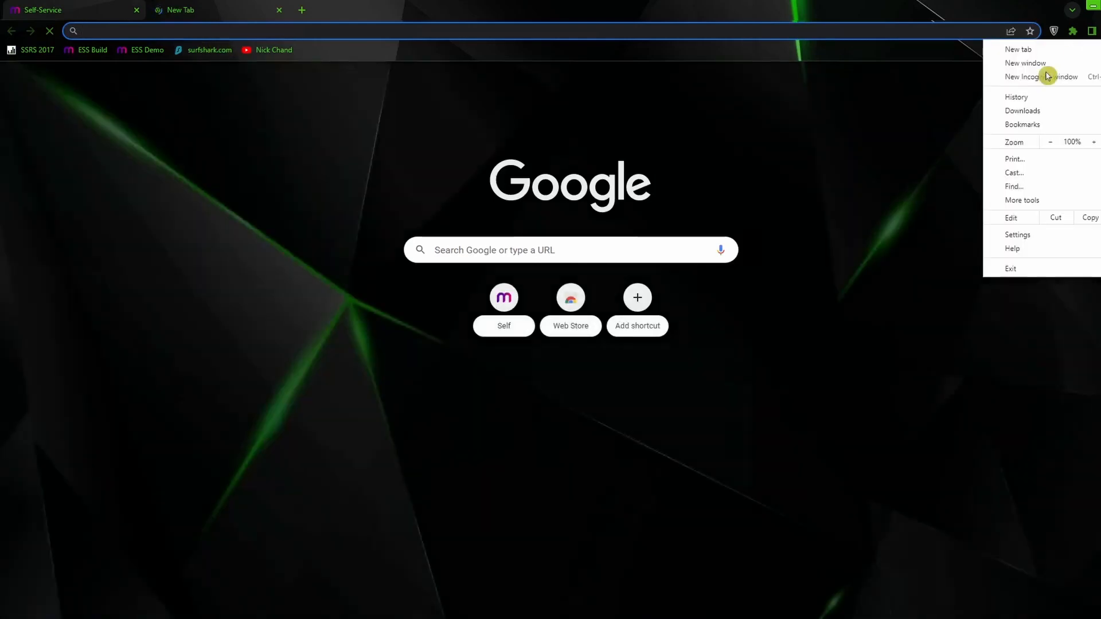
pyautogui.moveTo(1041, 98)
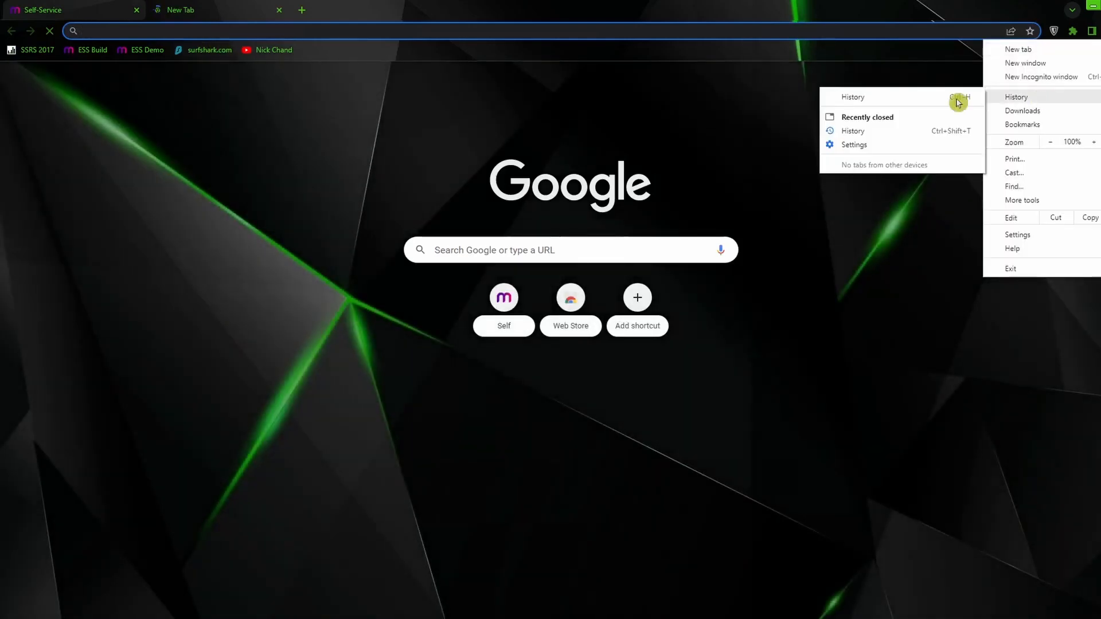
pyautogui.click(880, 96)
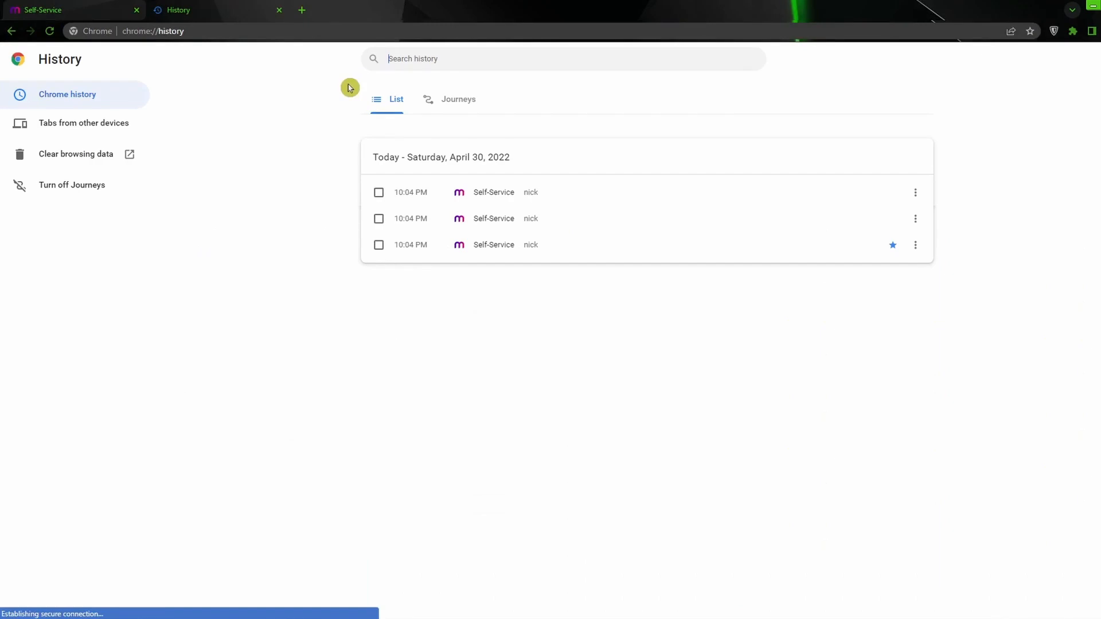
pyautogui.click(67, 161)
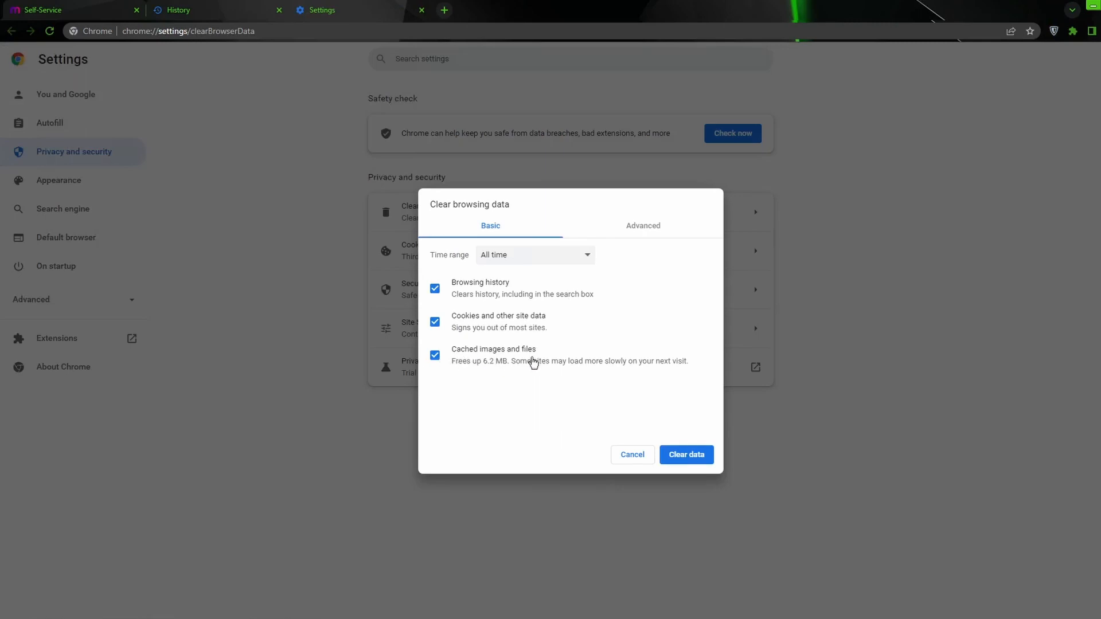
pyautogui.click(437, 359)
pyautogui.click(434, 359)
pyautogui.click(696, 457)
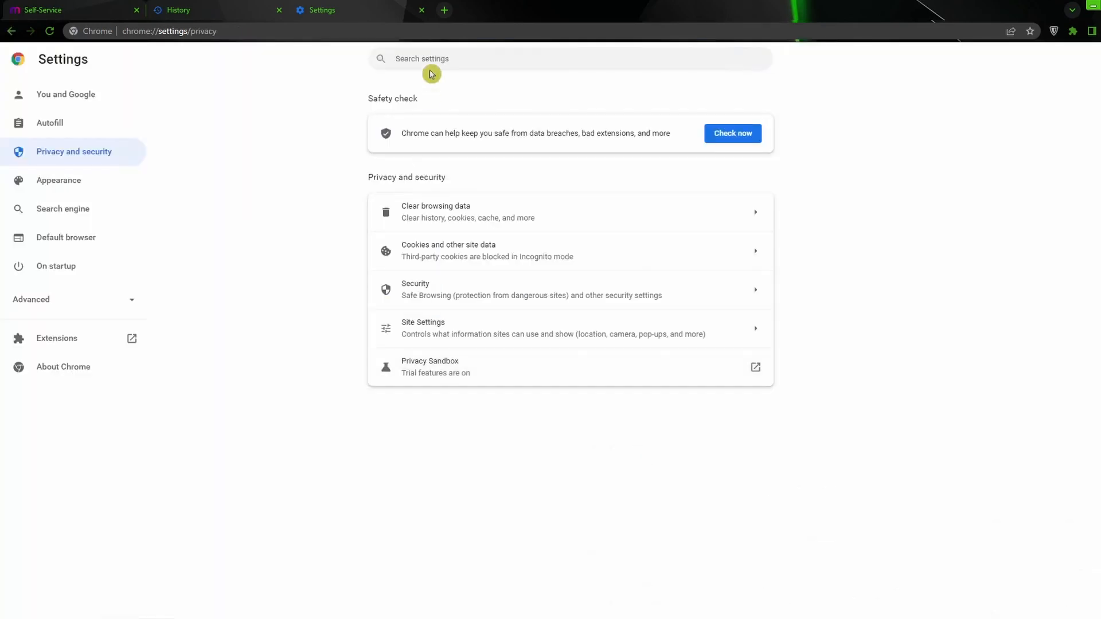
pyautogui.click(422, 10)
pyautogui.click(281, 11)
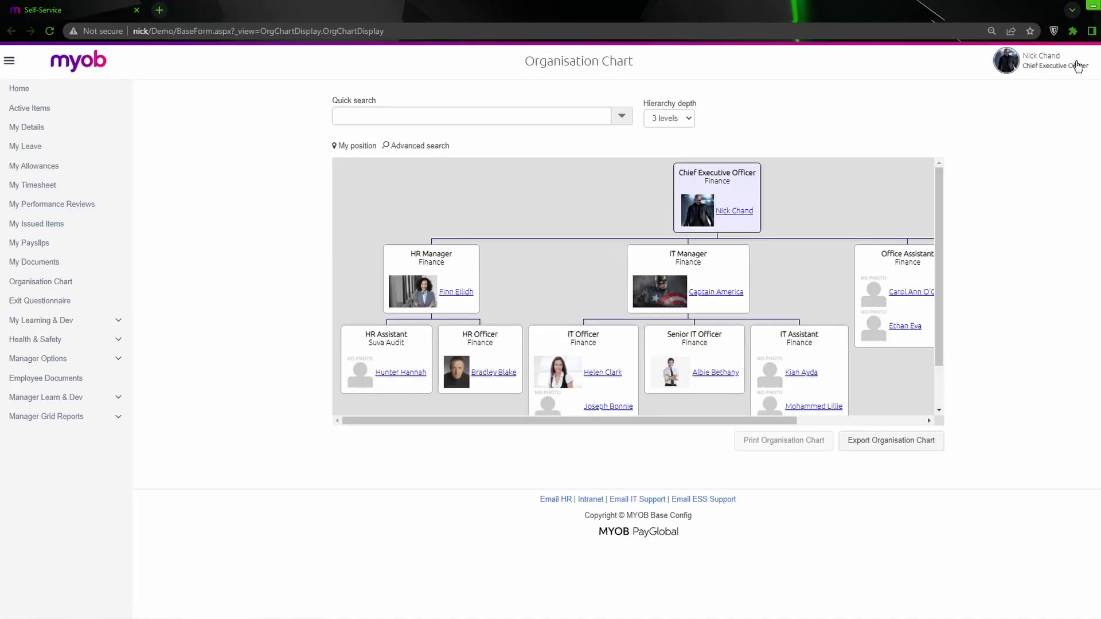
# - Sign out of Self-Service and sign back in with the Chief Executive Officer's saved username and password
pyautogui.click(1076, 66)
pyautogui.click(1052, 179)
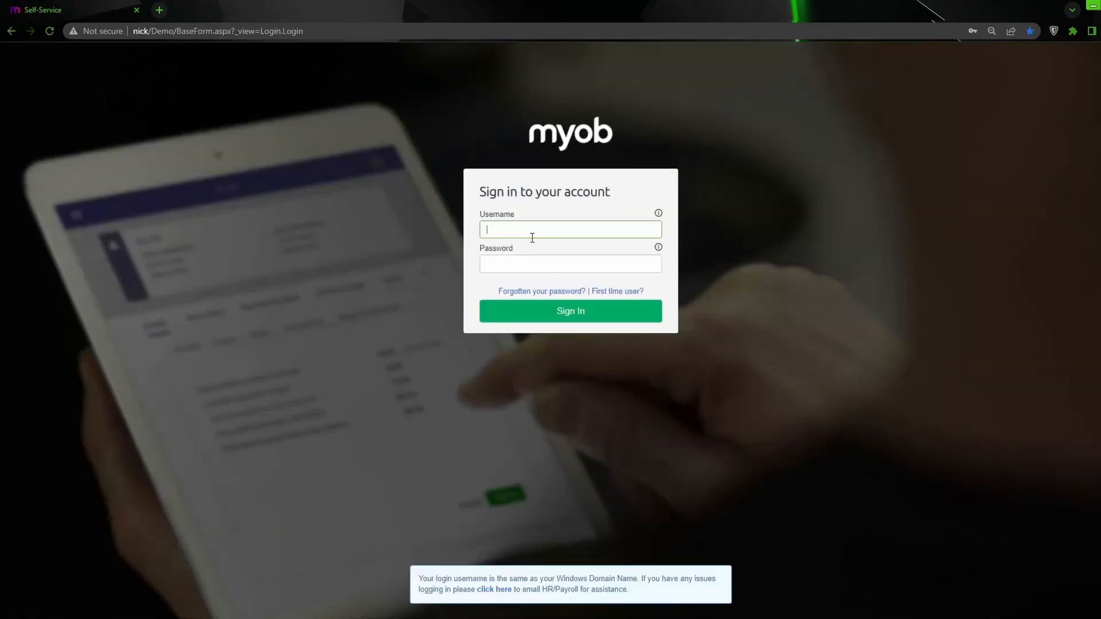
pyautogui.click(529, 236)
pyautogui.click(710, 243)
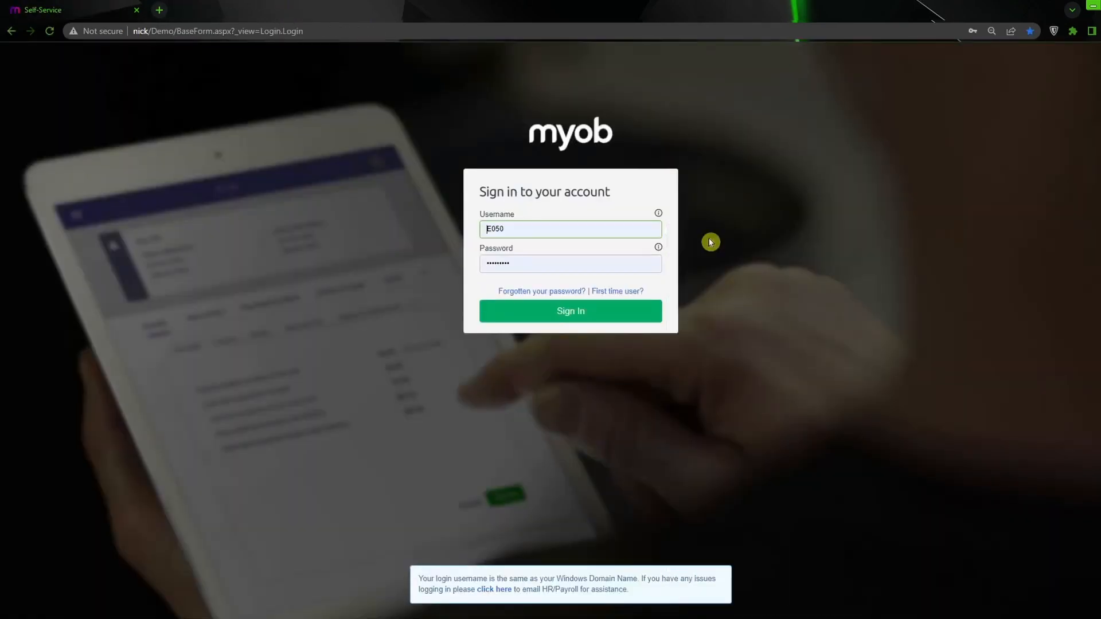
pyautogui.click(587, 312)
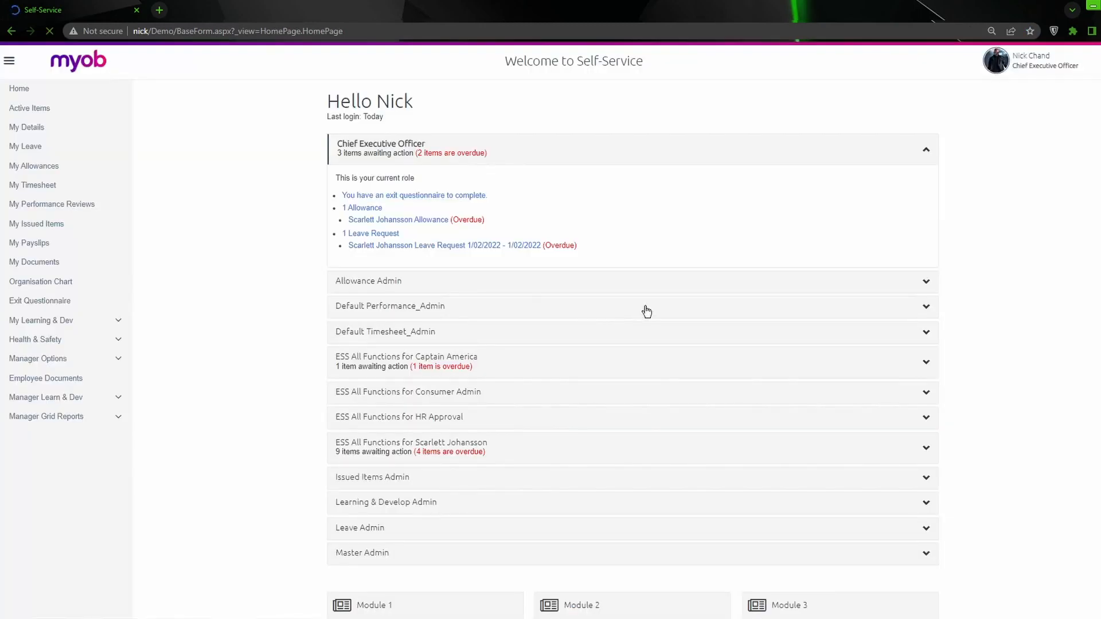
# - Open the Organisation Chart, check the HR Manager's photo, and view and close the HR Manager's employee details
pyautogui.click(80, 283)
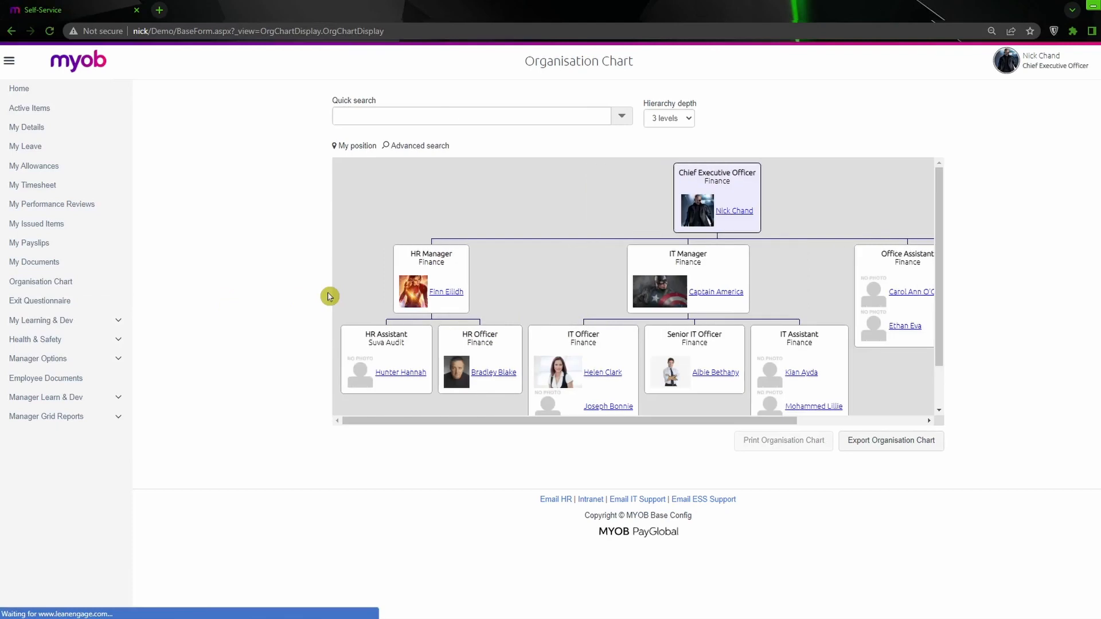
pyautogui.click(441, 293)
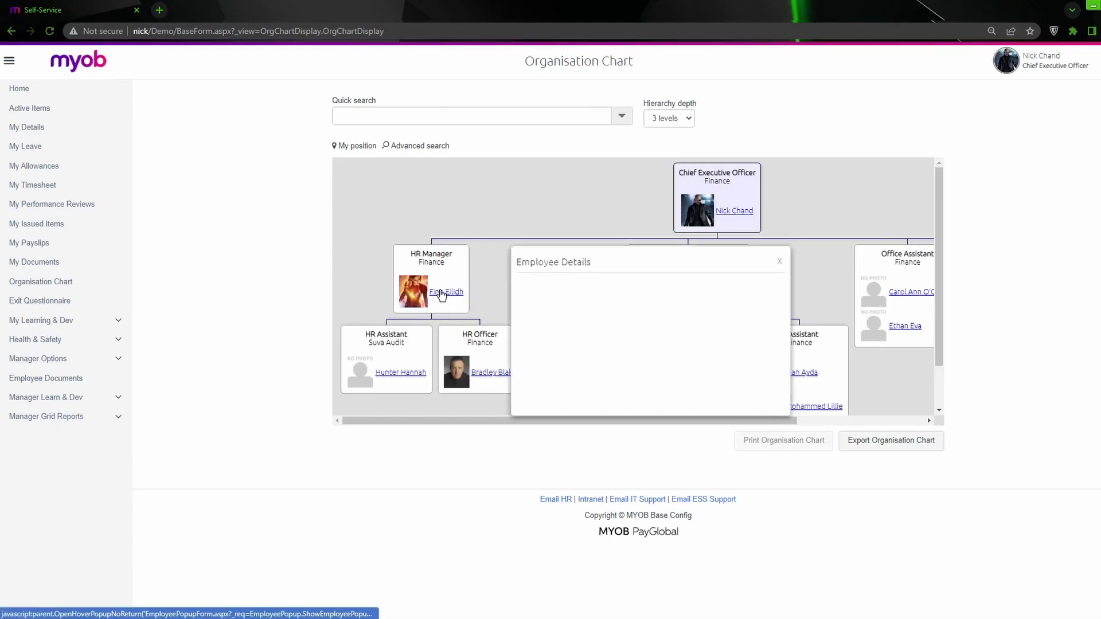
pyautogui.click(781, 262)
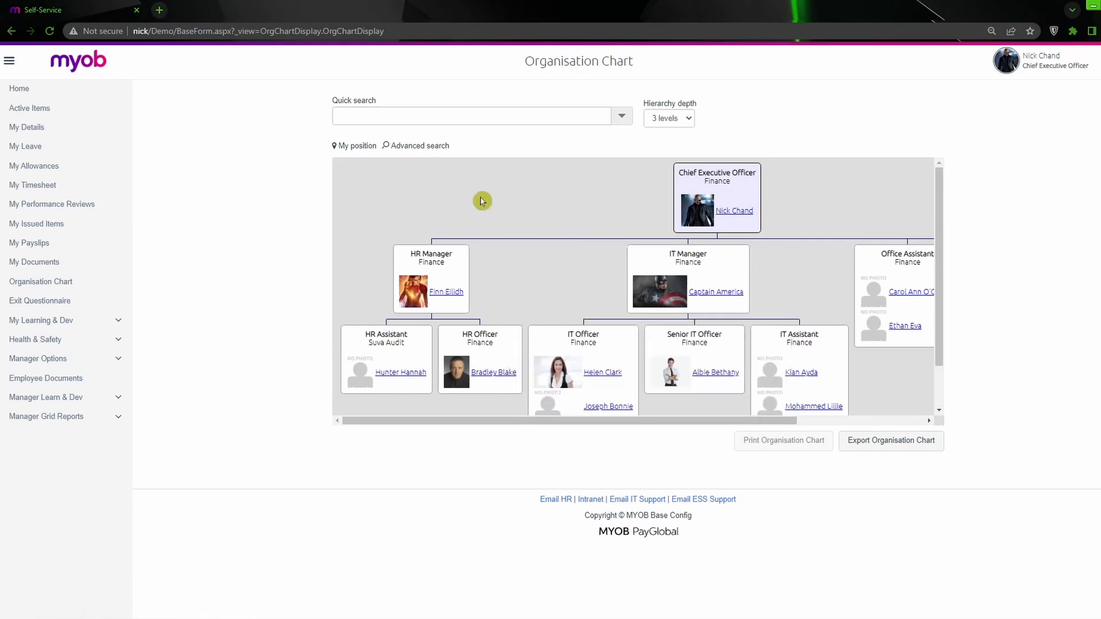